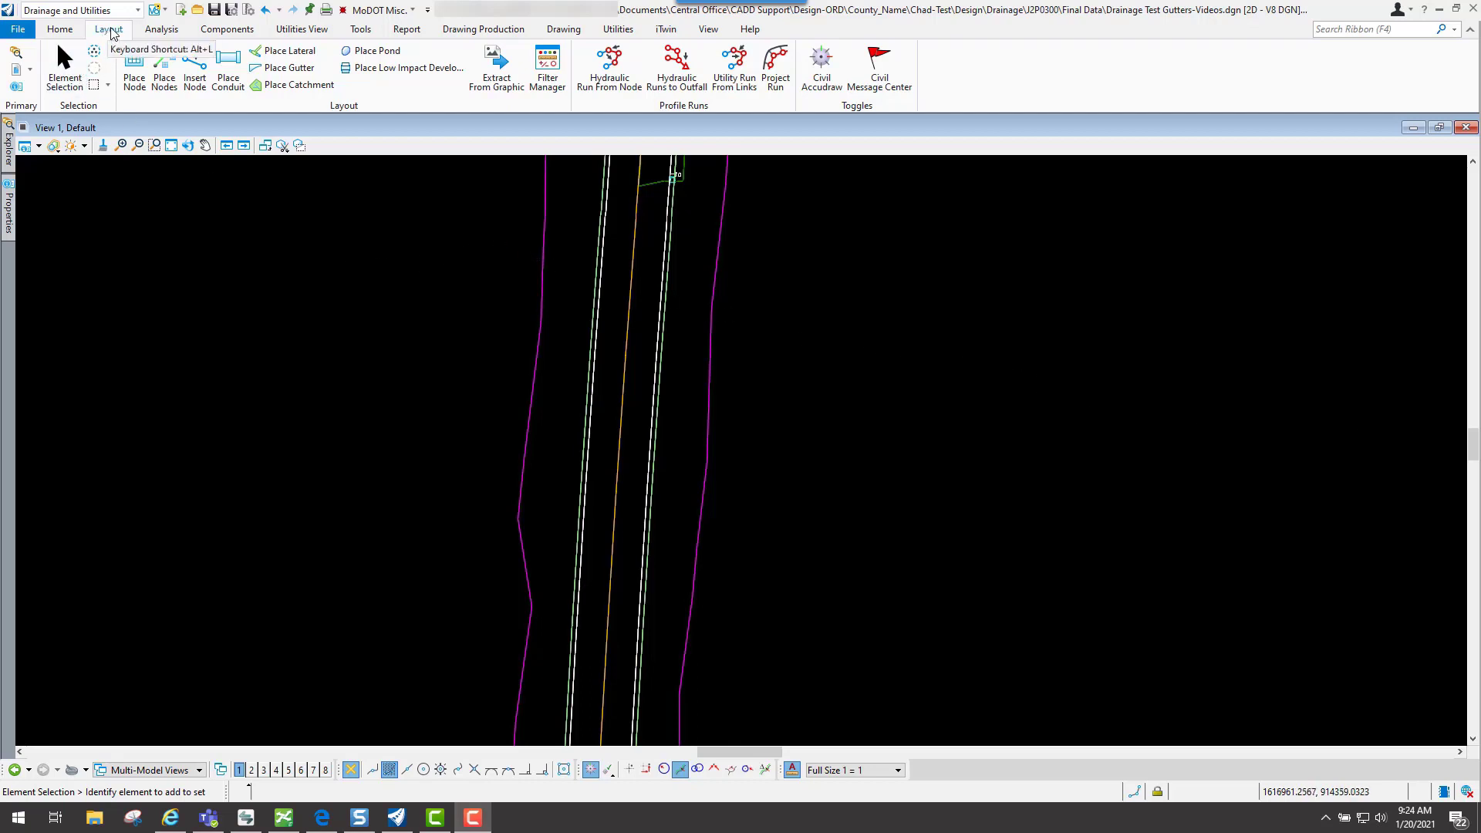
Step: Start a Type A-D CV 2 x 2 node referencing the terrain boundary for its elevation, with catchment delineation enabled
{"action": "left_click", "coordinate": [135, 75]}
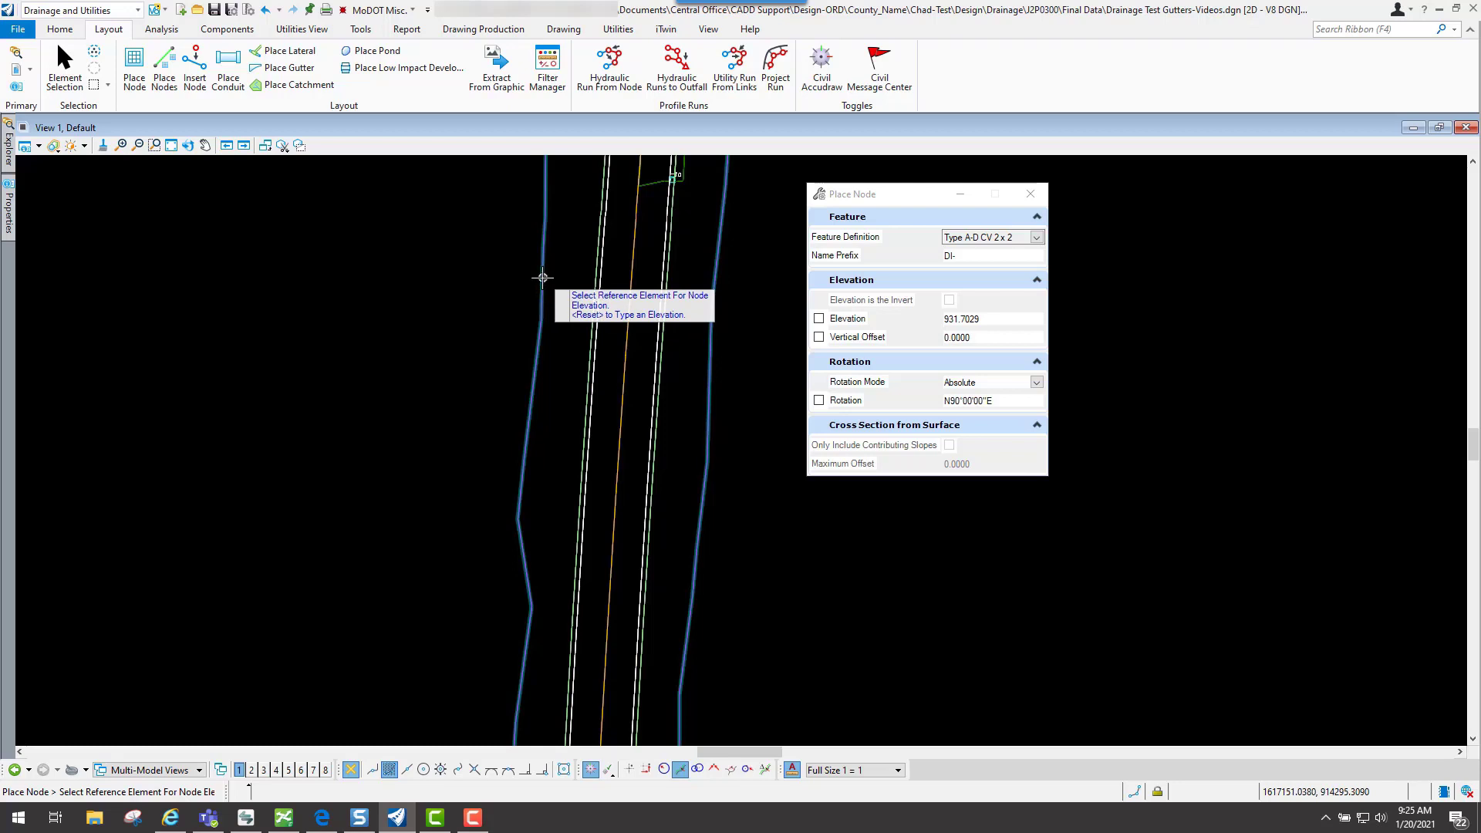
{"action": "left_click", "coordinate": [542, 276]}
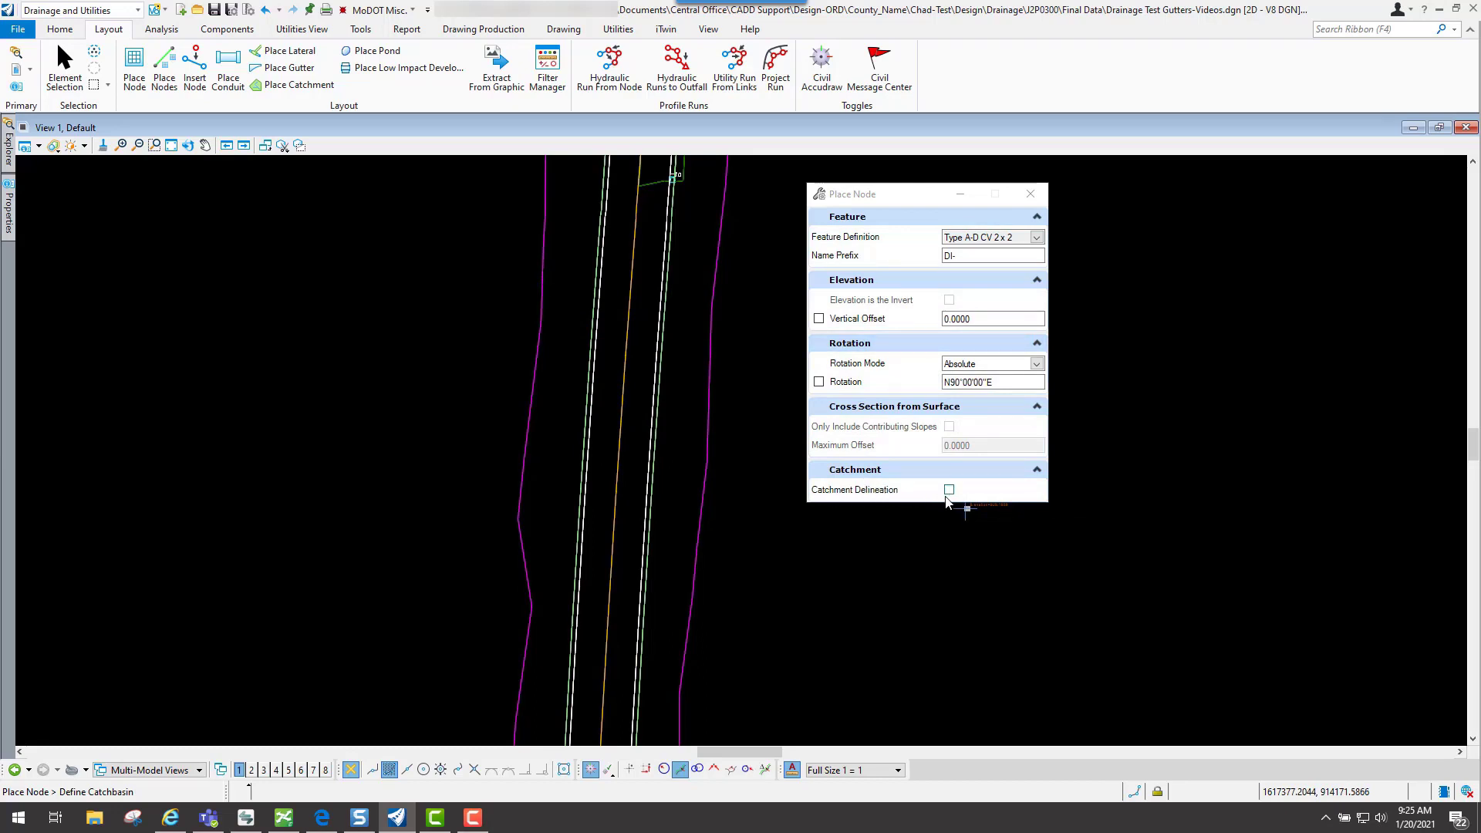
{"action": "left_click", "coordinate": [949, 491]}
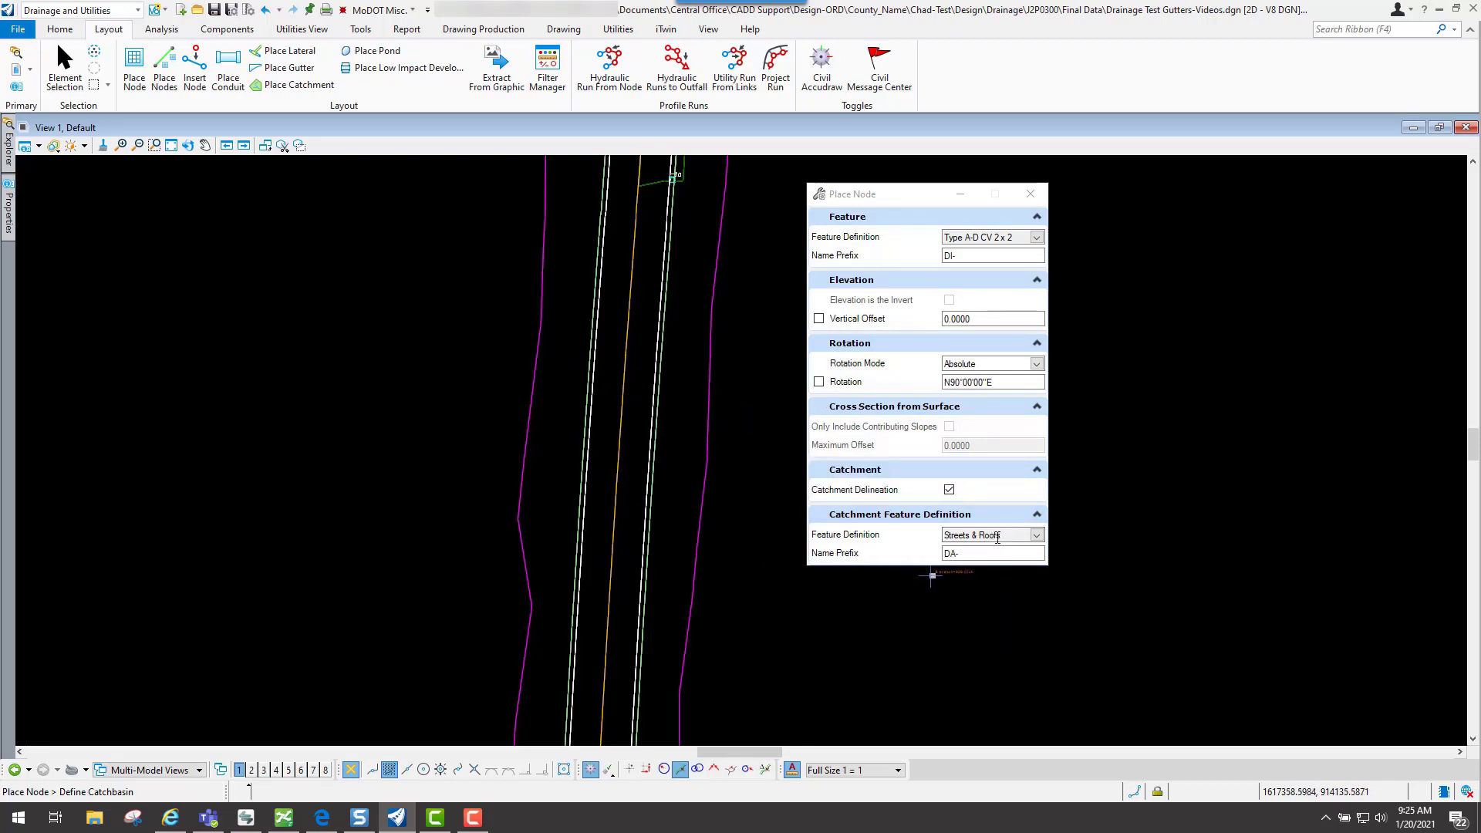
Step: Choose the urban Streets & Roofs catchment feature definition for the node and browse the other available catchment types
{"action": "left_click", "coordinate": [1037, 535]}
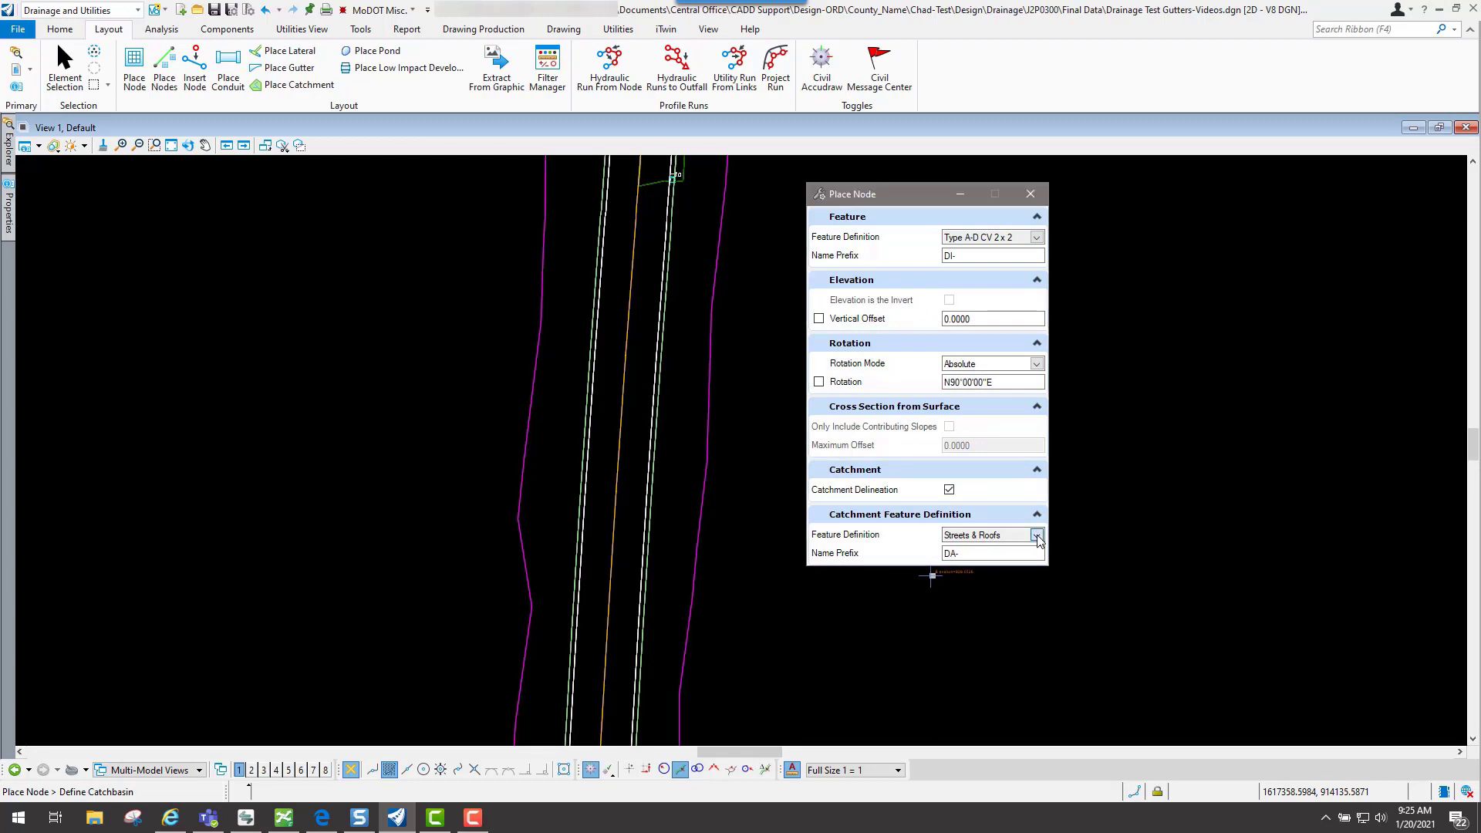
{"action": "left_click", "coordinate": [1026, 699]}
{"action": "left_click", "coordinate": [1037, 535]}
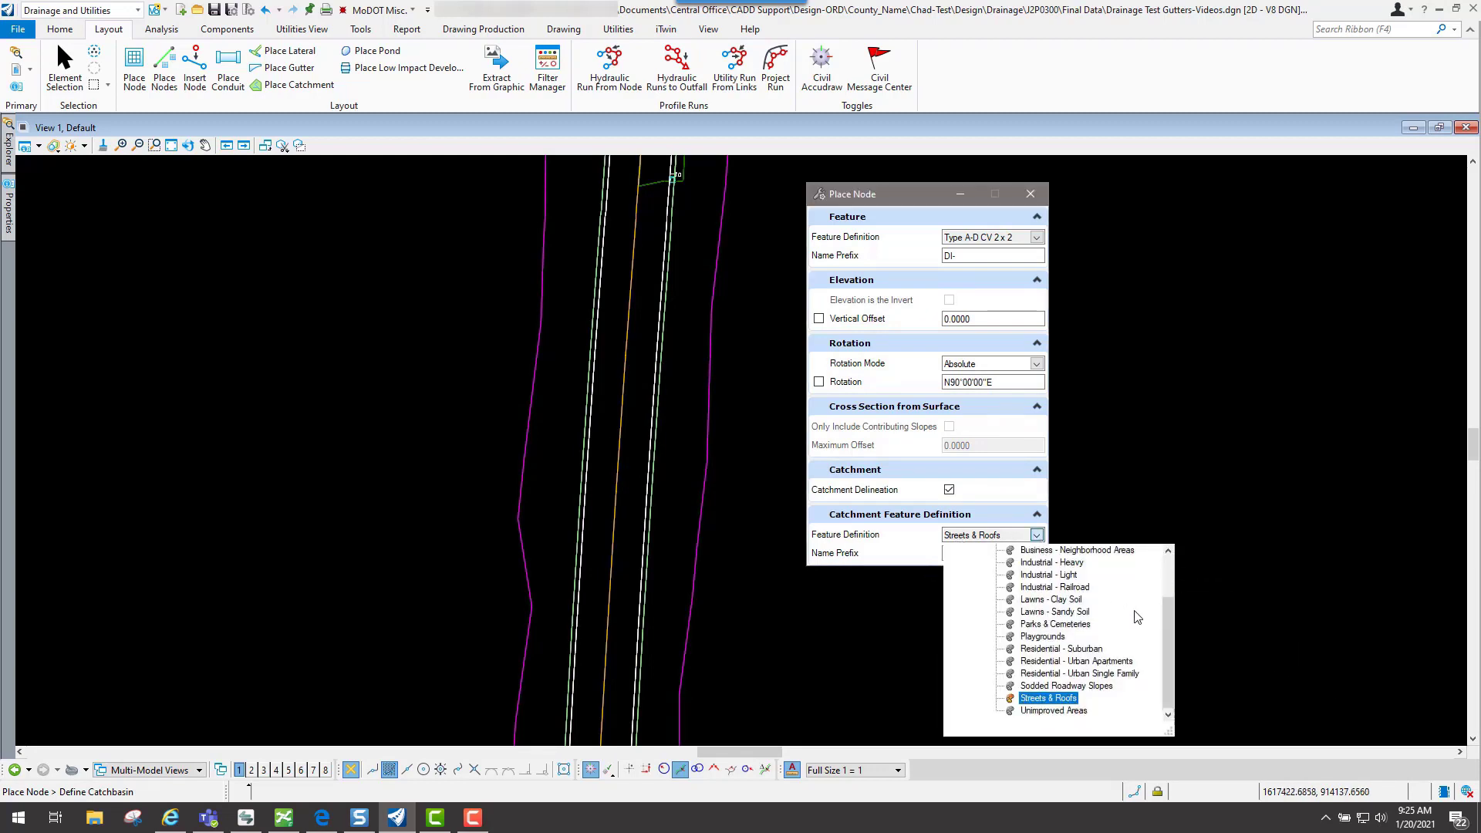
{"action": "left_click_drag", "start_coordinate": [1171, 622], "coordinate": [1161, 567]}
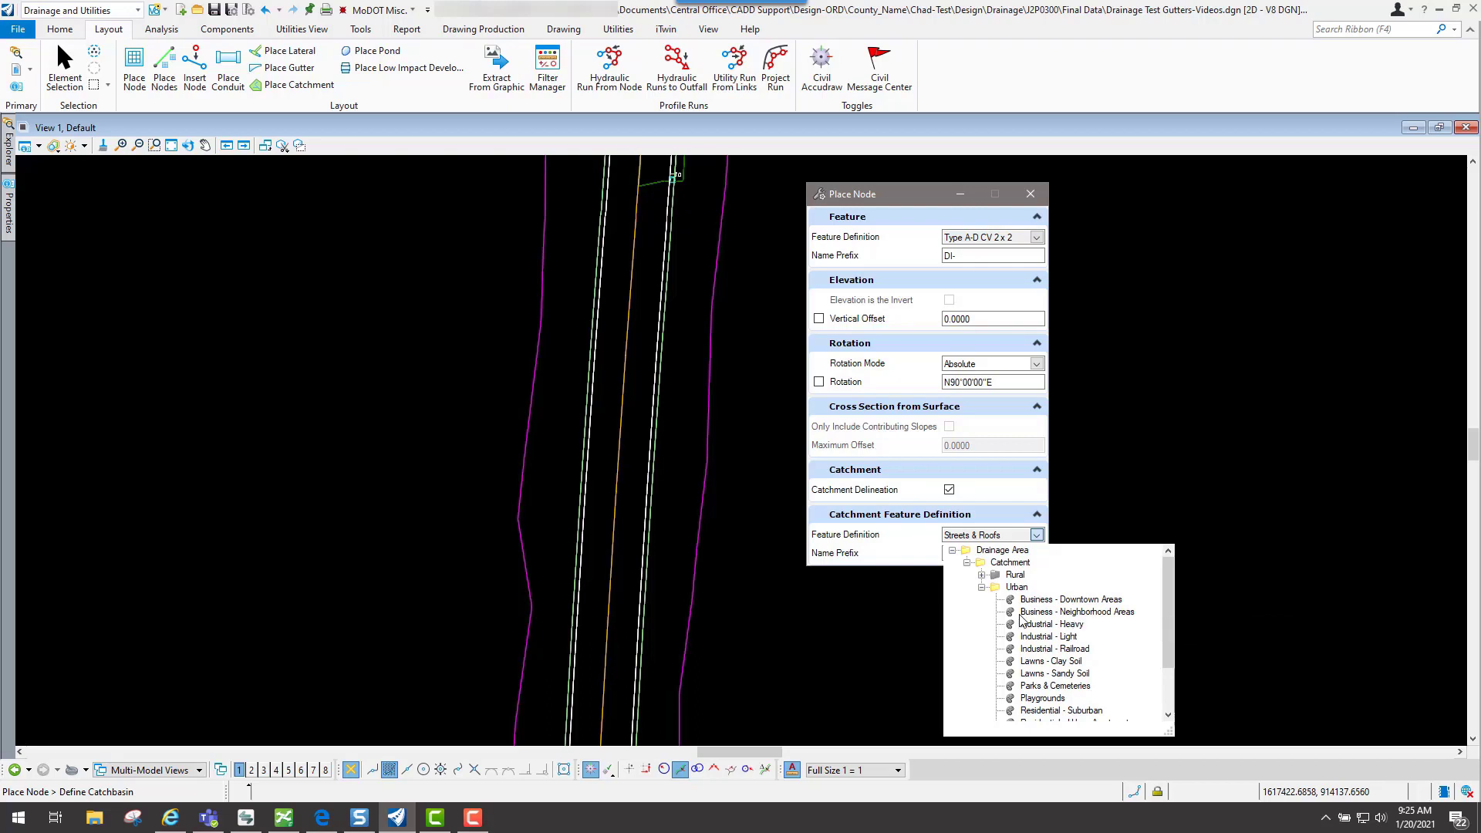
Step: Use the road centerline as the station-offset reference for locating the catch basin
{"action": "scroll", "coordinate": [563, 476], "scroll_direction": "down", "scroll_amount": 2}
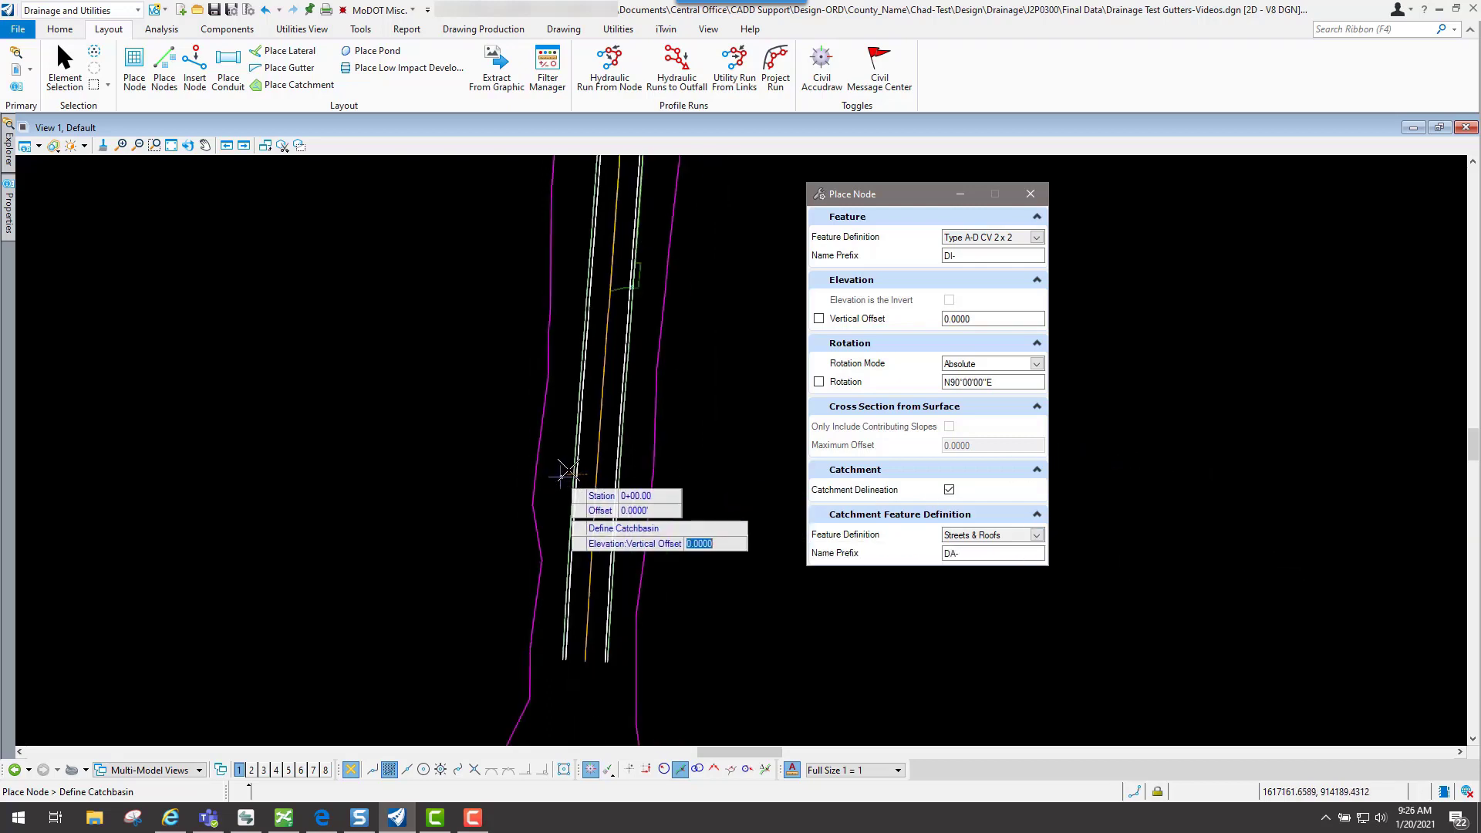
{"action": "scroll", "coordinate": [571, 455], "scroll_direction": "up", "scroll_amount": 3}
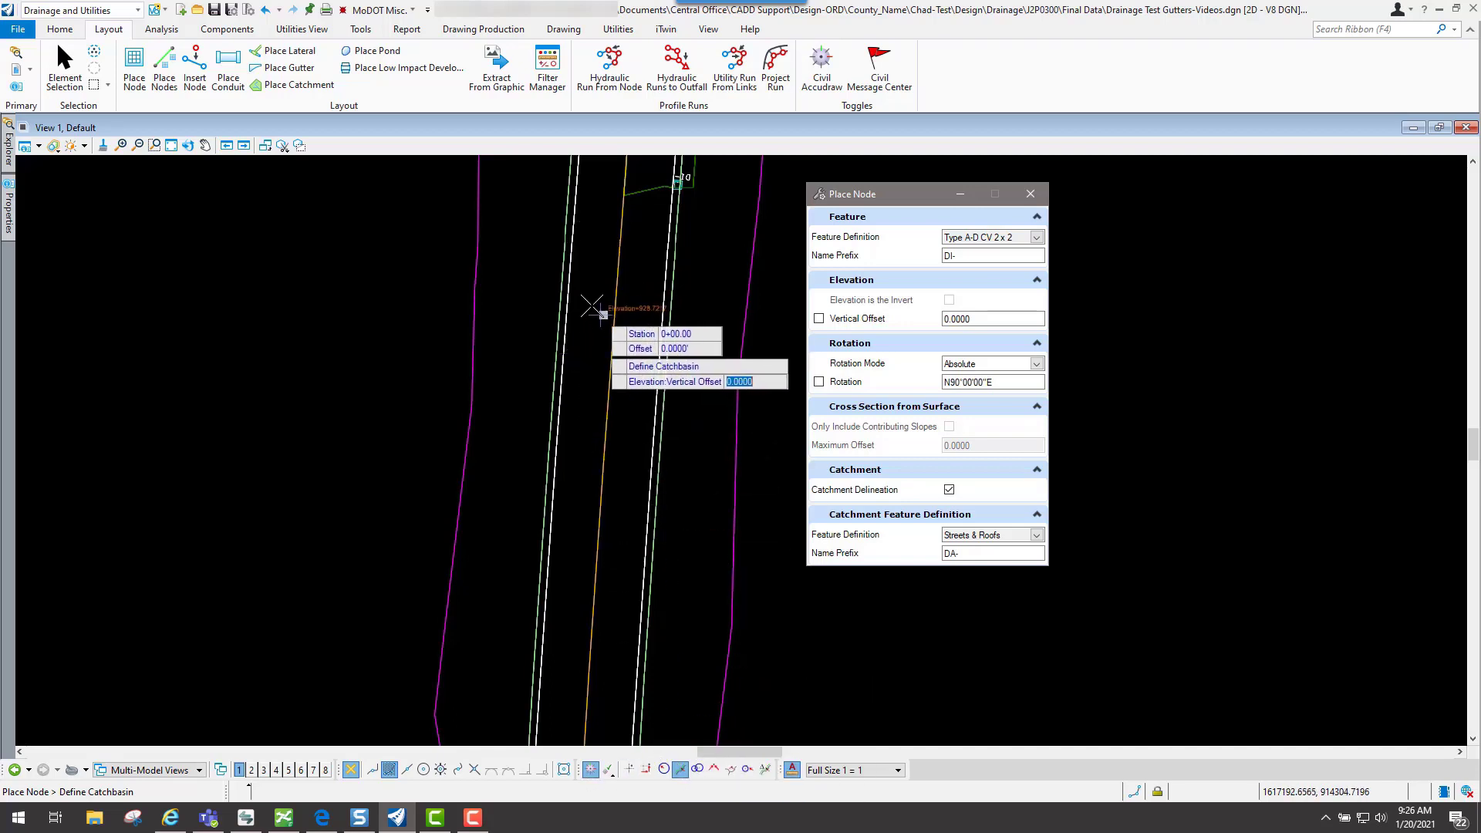
{"action": "key", "text": "Right"}
{"action": "key", "text": "Right"}
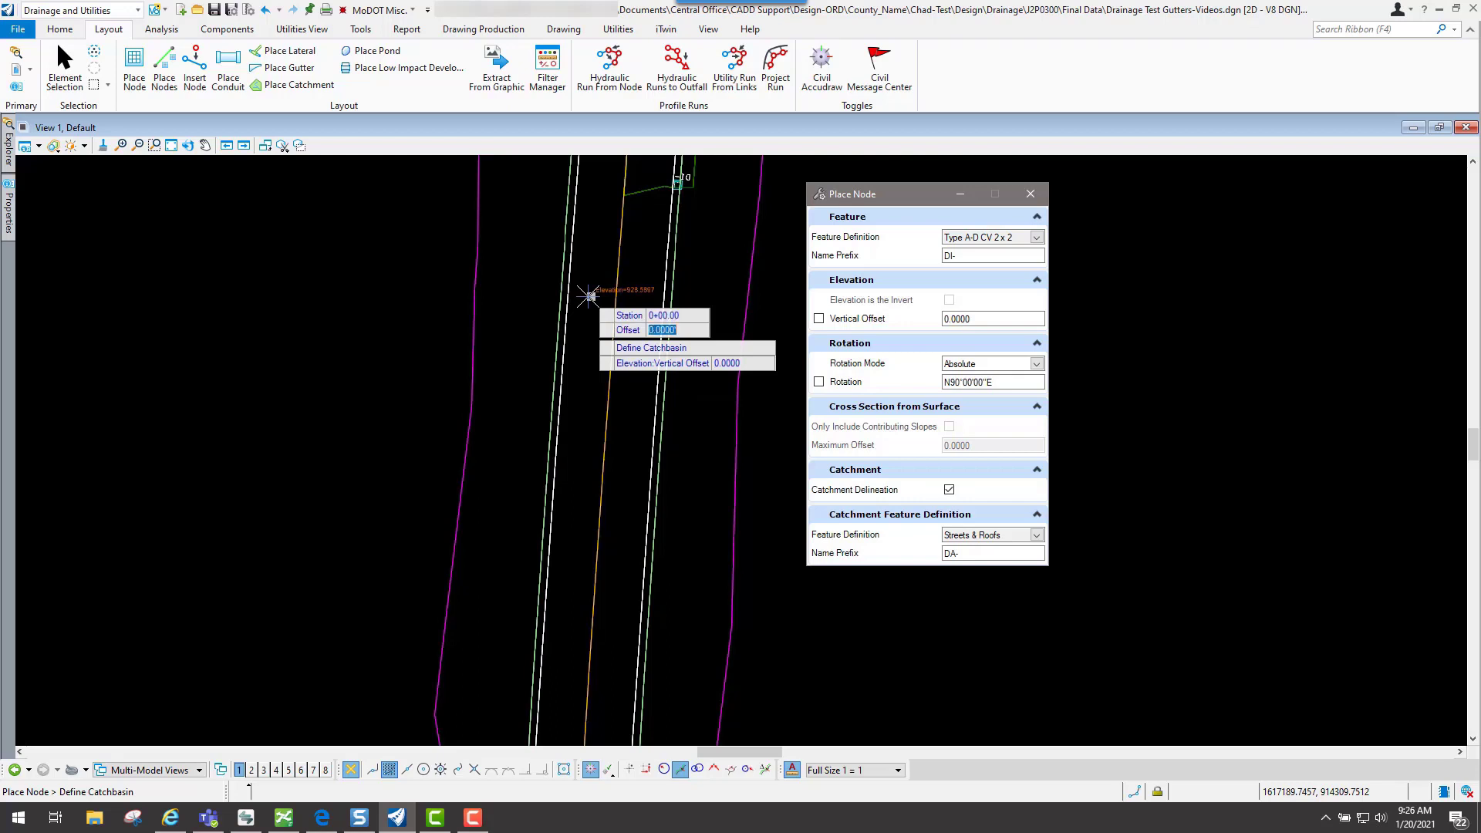
{"action": "key", "text": "Return"}
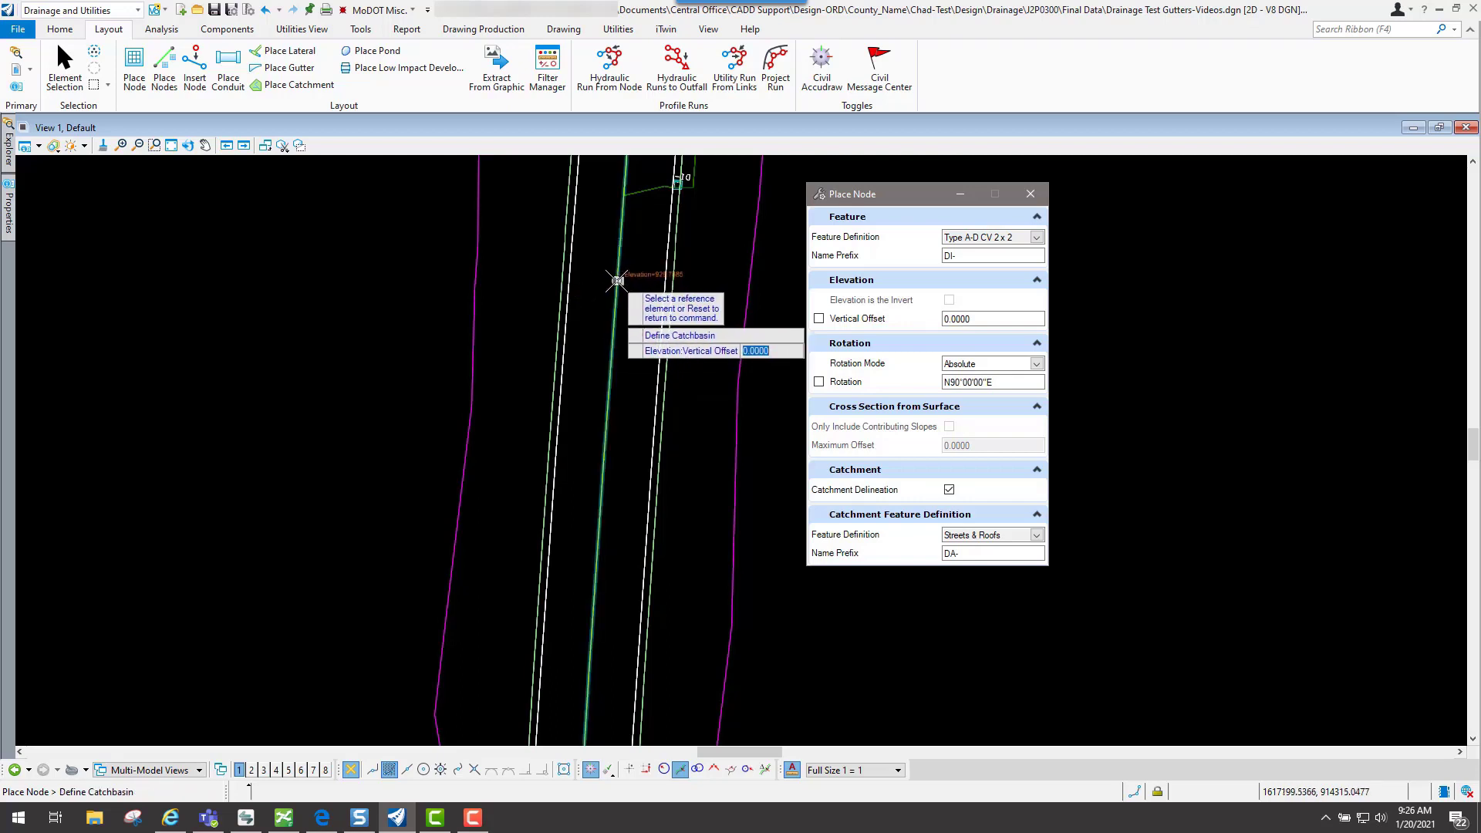
{"action": "left_click", "coordinate": [610, 299]}
{"action": "key", "text": "Tab"}
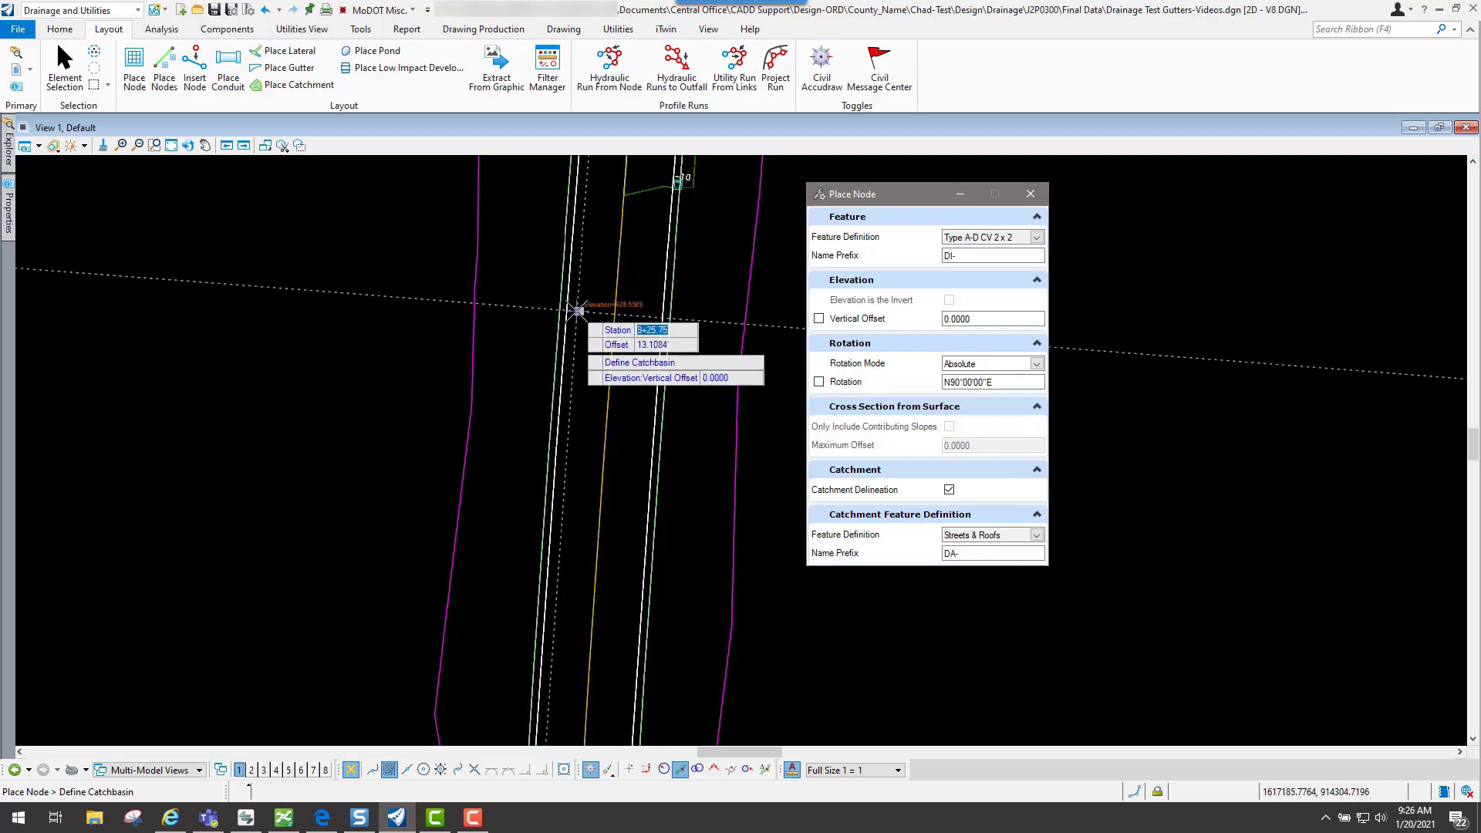
Step: Locate the catch basin at station 9+00 with an offset of 19 from the centerline
{"action": "type", "text": "9+00"}
{"action": "key", "text": "Tab"}
{"action": "type", "text": "19"}
{"action": "key", "text": "Tab"}
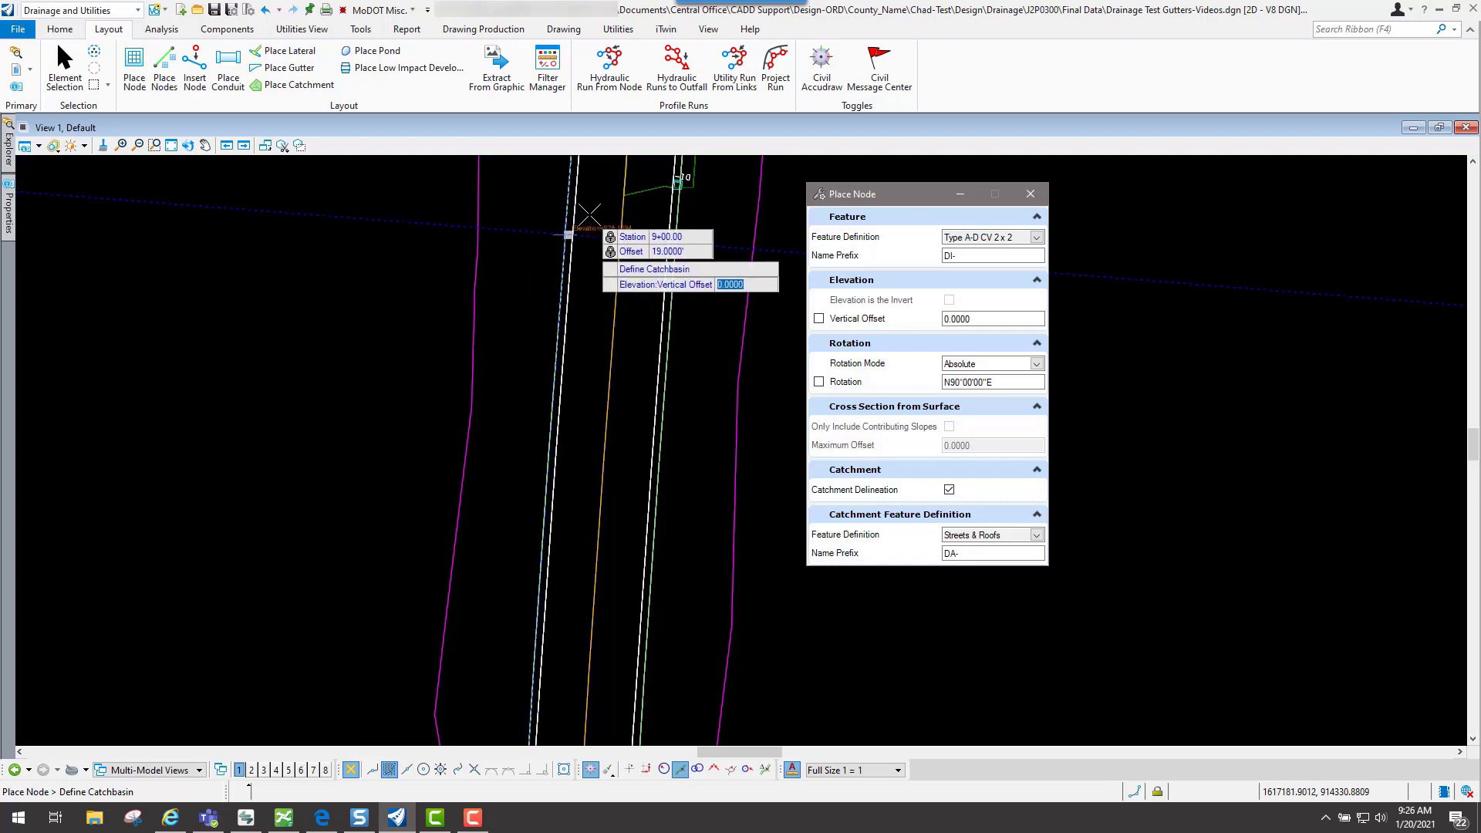
{"action": "scroll", "coordinate": [583, 227], "scroll_direction": "up", "scroll_amount": 3}
{"action": "scroll", "coordinate": [583, 227], "scroll_direction": "up", "scroll_amount": 2}
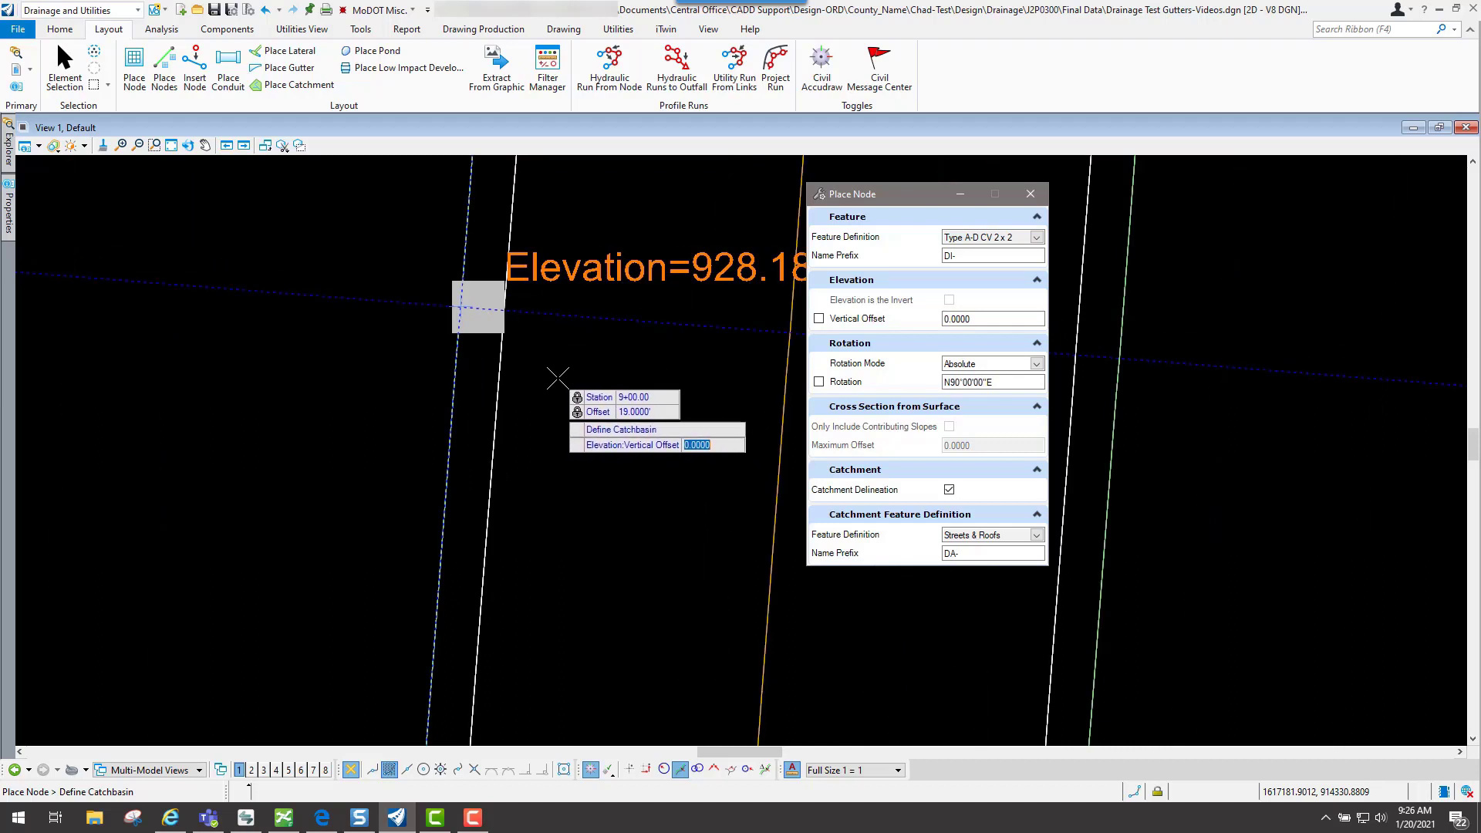
{"action": "left_click", "coordinate": [562, 373]}
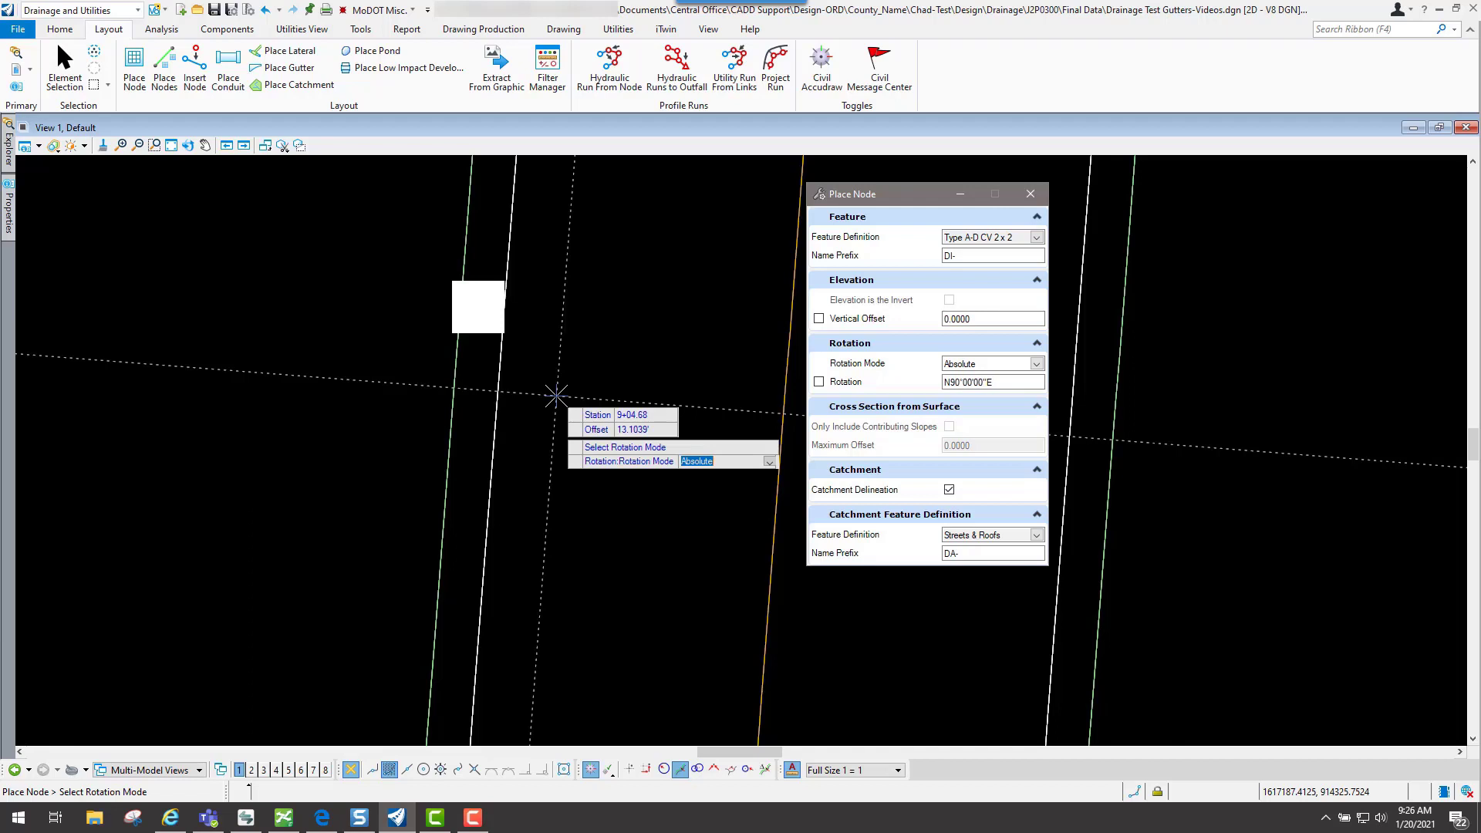
Step: Set the node's rotation mode to Relative to alignment with the road centerline as the reference element
{"action": "key", "text": "Down"}
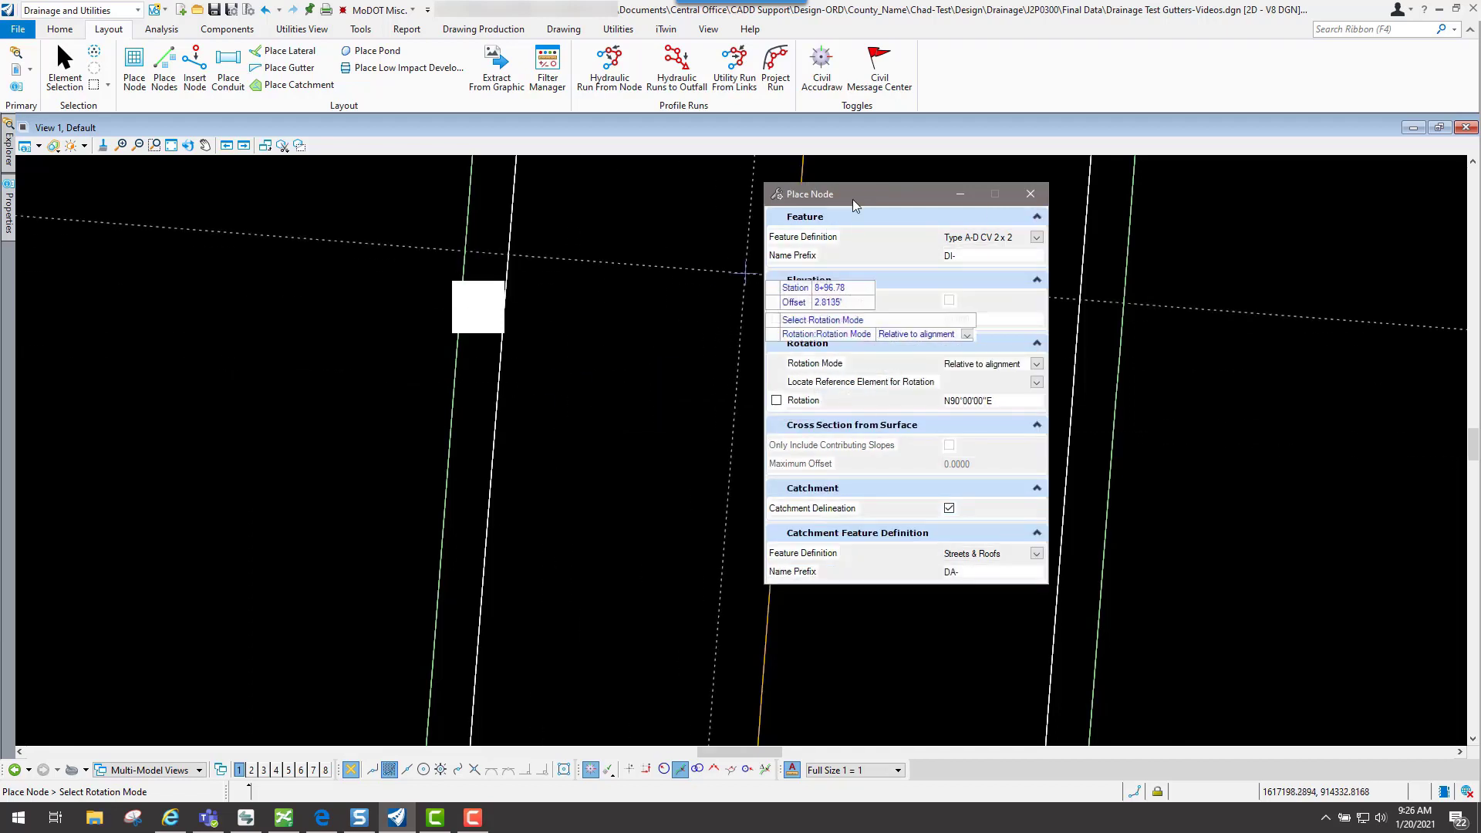
{"action": "left_click_drag", "start_coordinate": [863, 192], "coordinate": [1293, 225]}
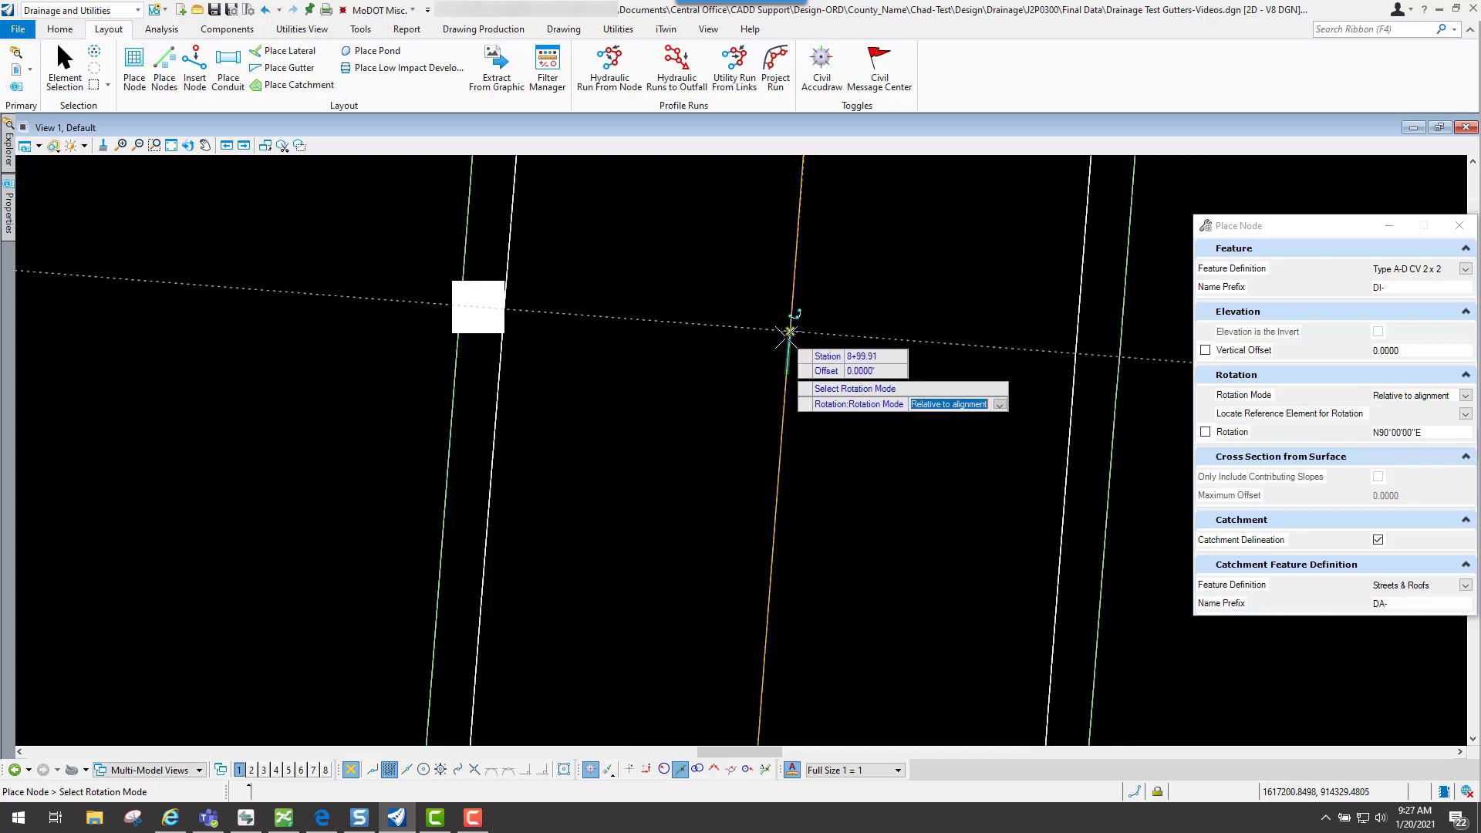
{"action": "left_click", "coordinate": [614, 386]}
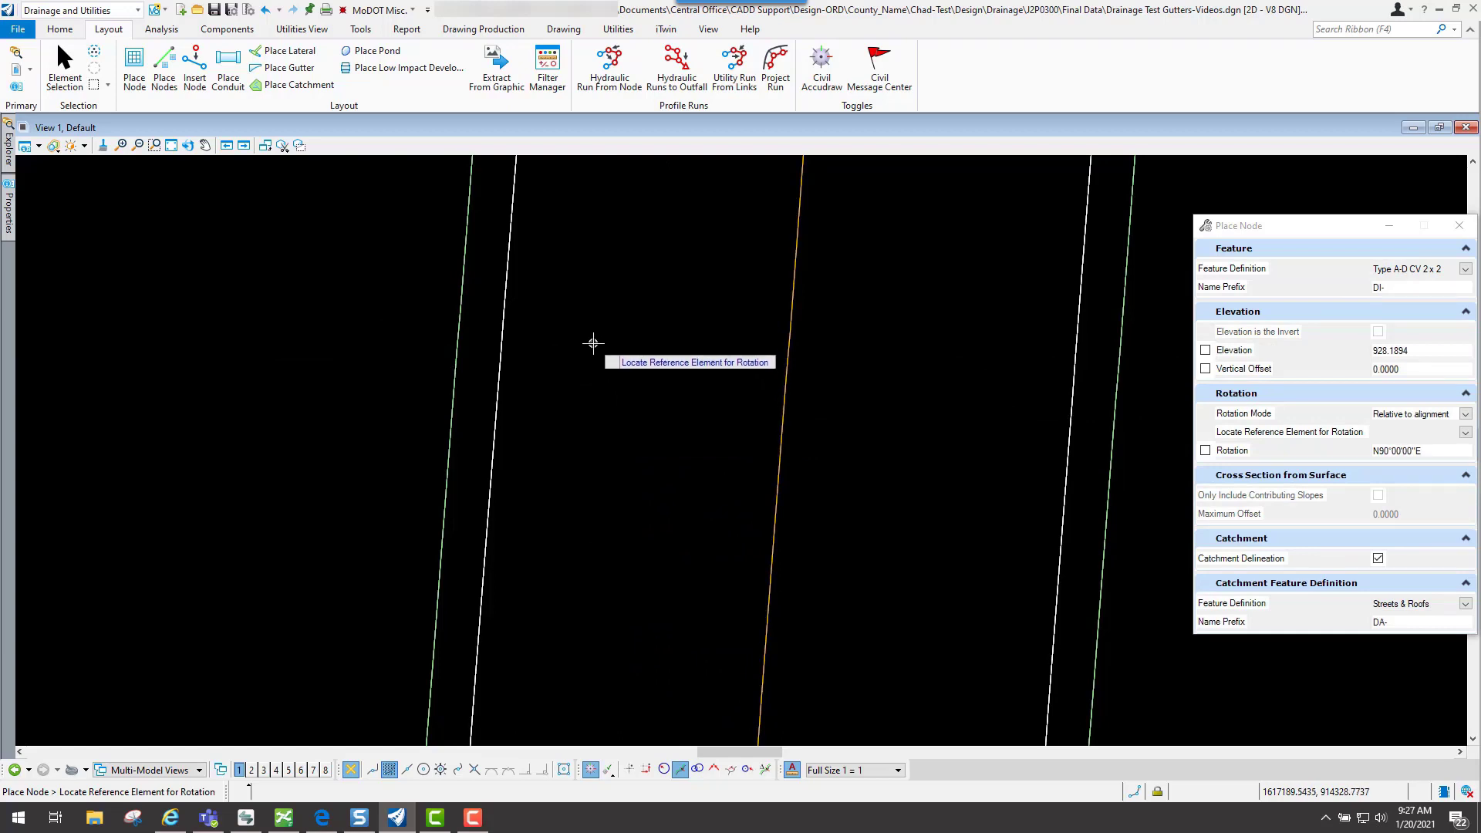
{"action": "left_click", "coordinate": [788, 358]}
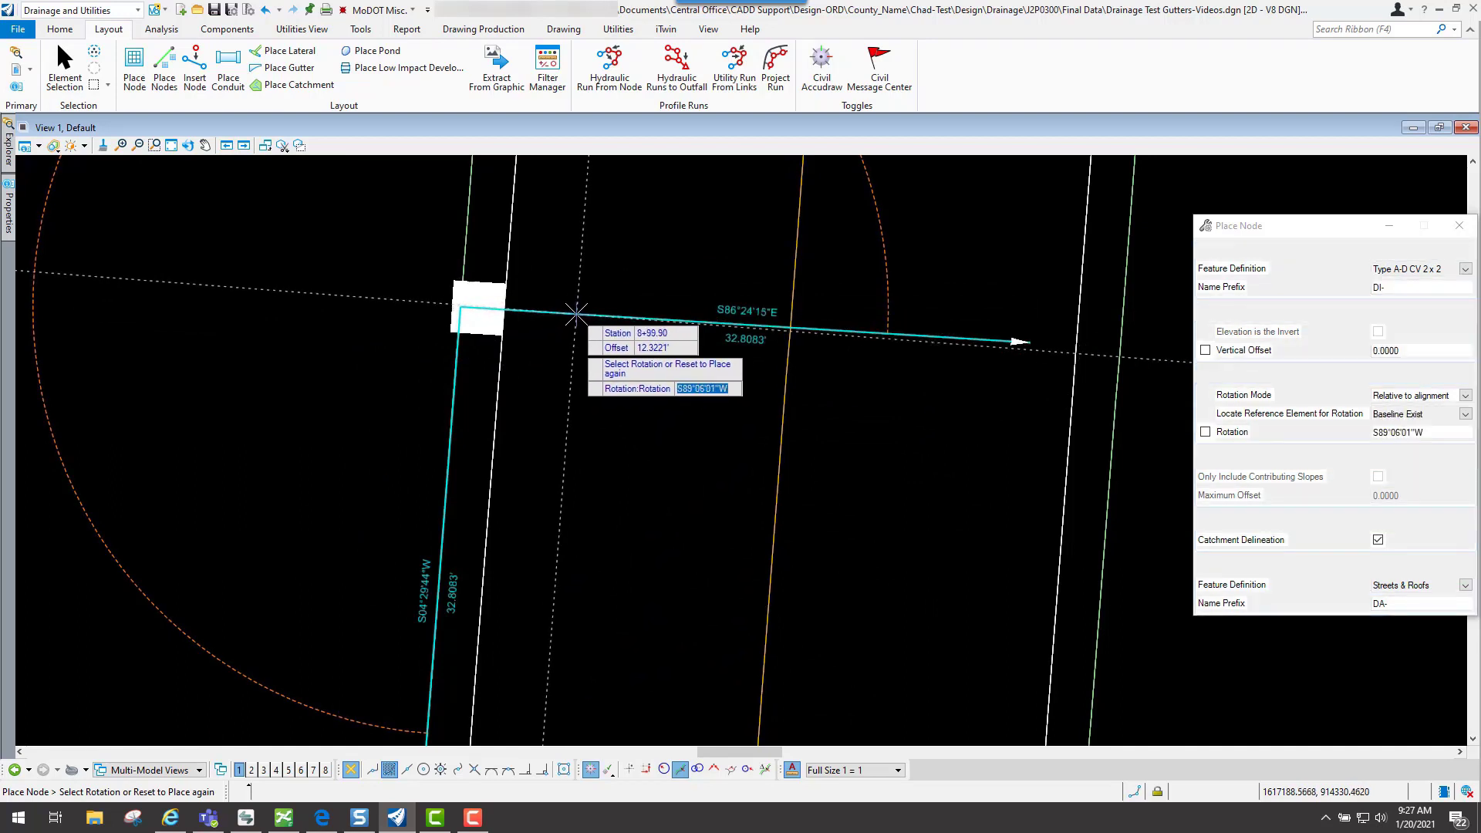
Step: Set the node's rotation to N90°00'00"W, then finish placing the catch basin and leave the Place Node command
{"action": "type", "text": "0"}
{"action": "key", "text": "Return"}
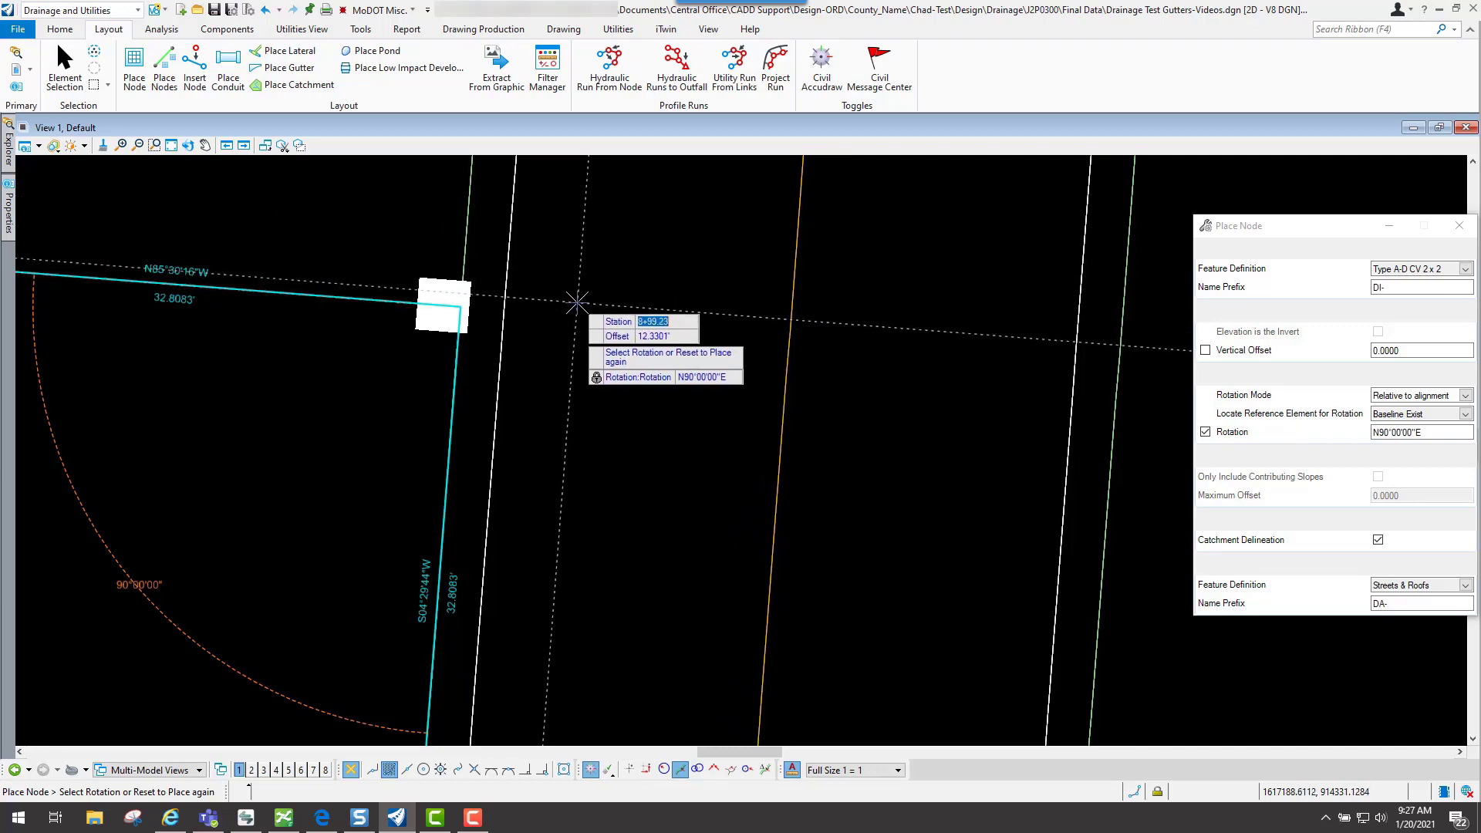
{"action": "key", "text": "Tab"}
{"action": "key", "text": "Tab"}
{"action": "type", "text": "18"}
{"action": "key", "text": "Return"}
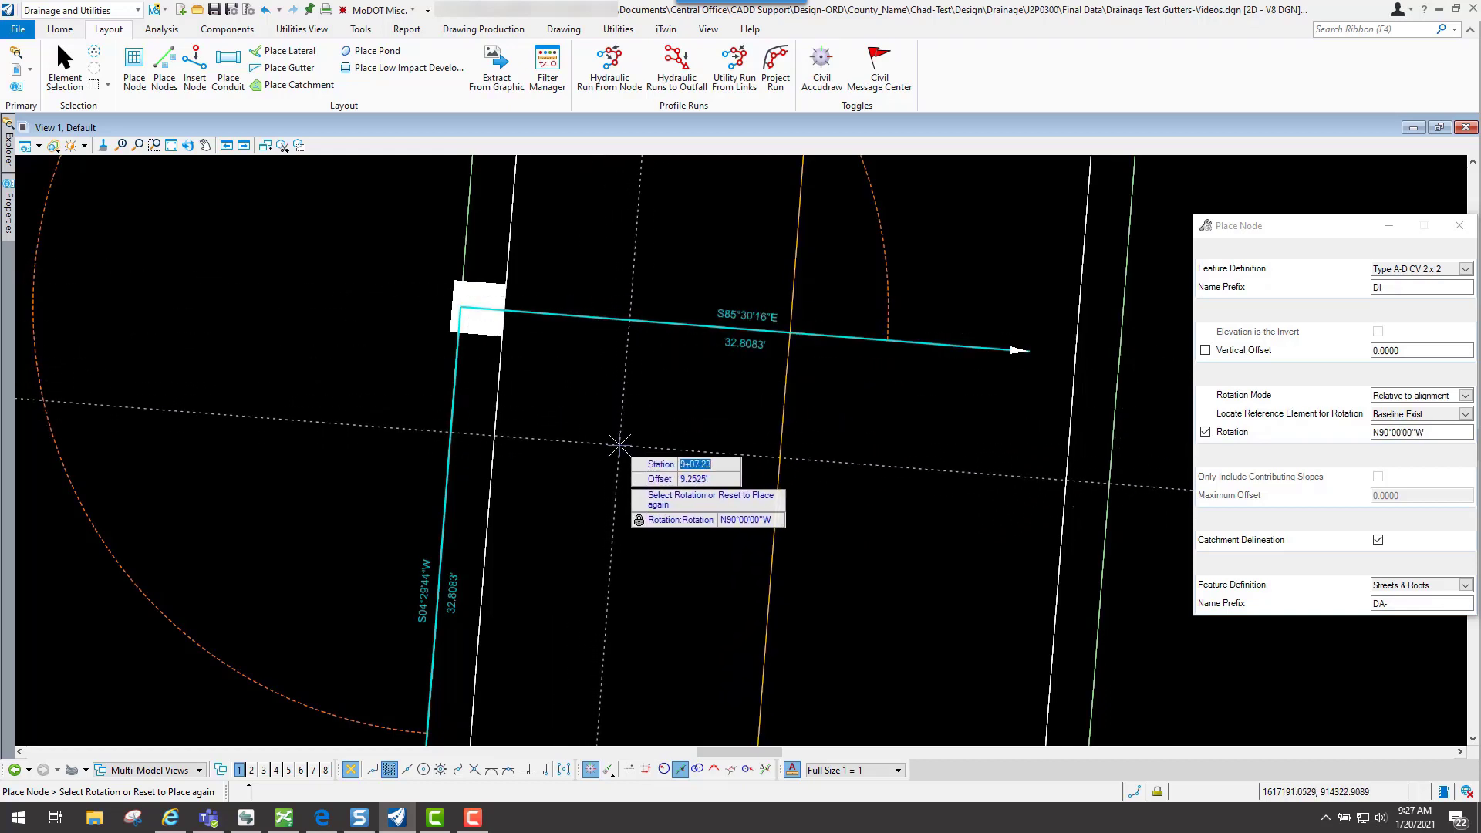
{"action": "left_click", "coordinate": [604, 392]}
{"action": "left_click", "coordinate": [609, 393]}
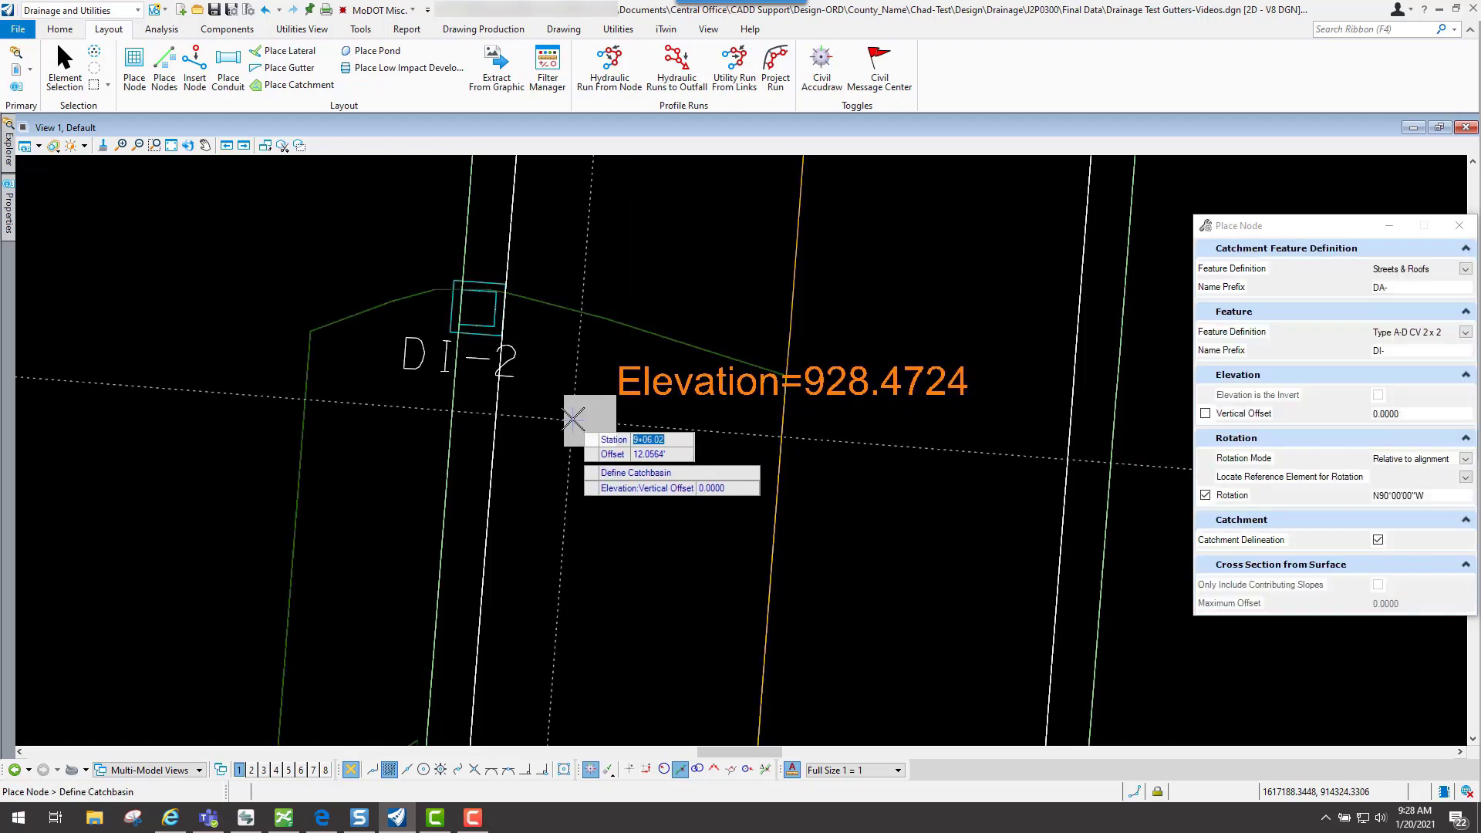
{"action": "scroll", "coordinate": [571, 424], "scroll_direction": "down", "scroll_amount": 1}
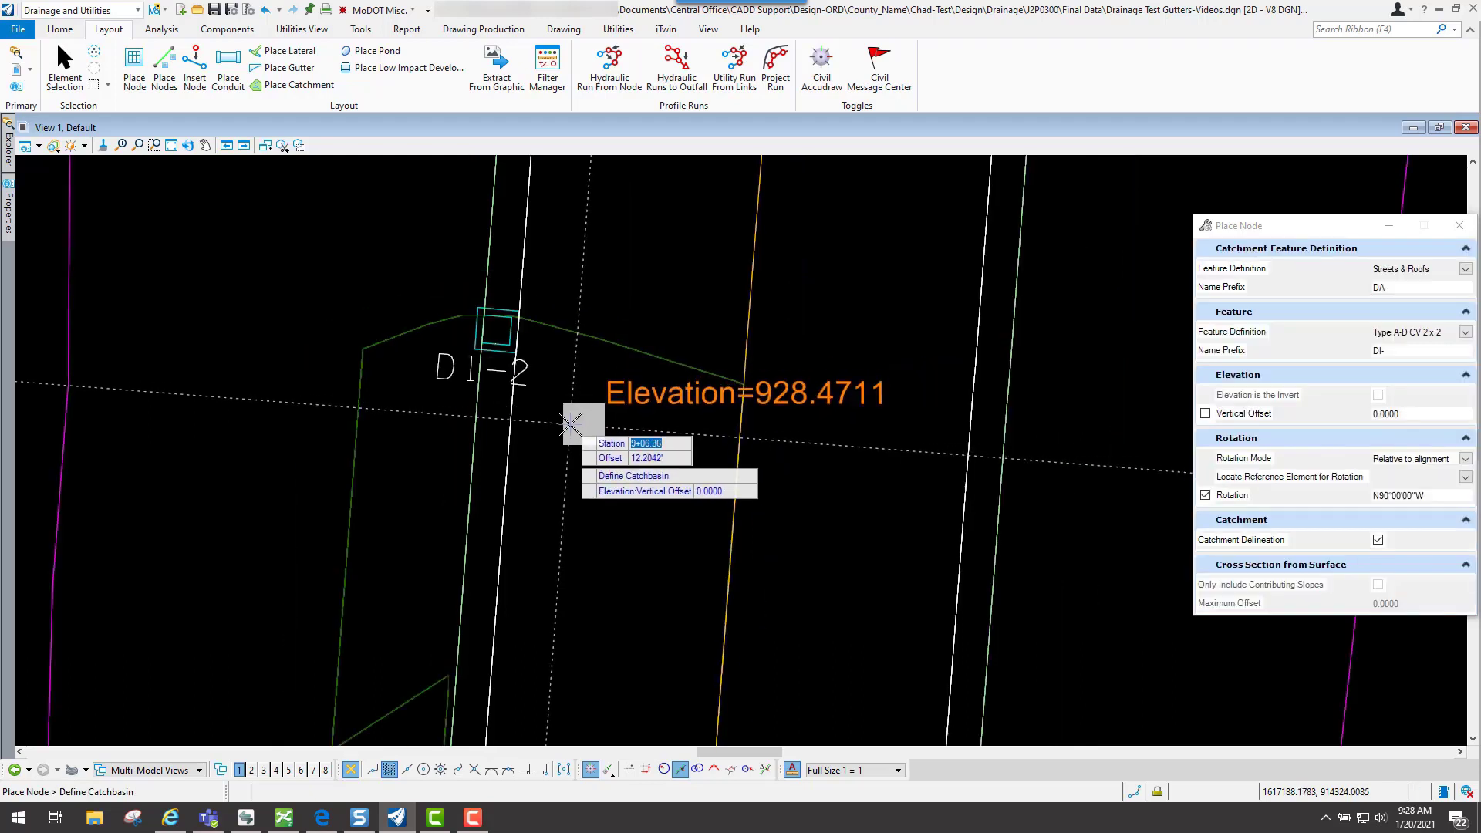
{"action": "key", "text": "Escape"}
Step: Examine the DI-2 catch basin's alignment with the curb and the extent of its delineated catchment along the road
{"action": "scroll", "coordinate": [569, 423], "scroll_direction": "down", "scroll_amount": 2}
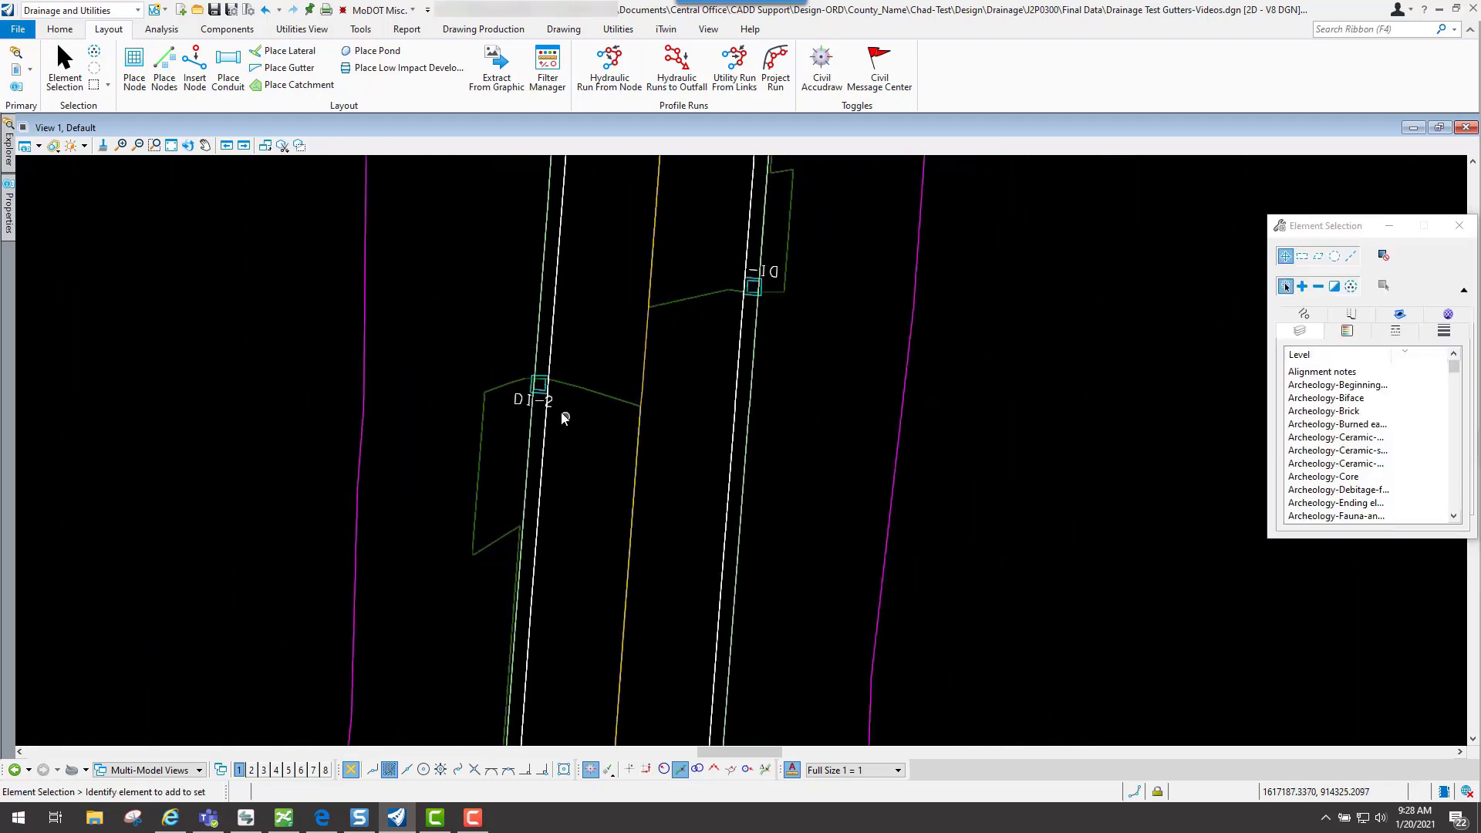
{"action": "scroll", "coordinate": [545, 399], "scroll_direction": "up", "scroll_amount": 2}
{"action": "scroll", "coordinate": [545, 398], "scroll_direction": "up", "scroll_amount": 2}
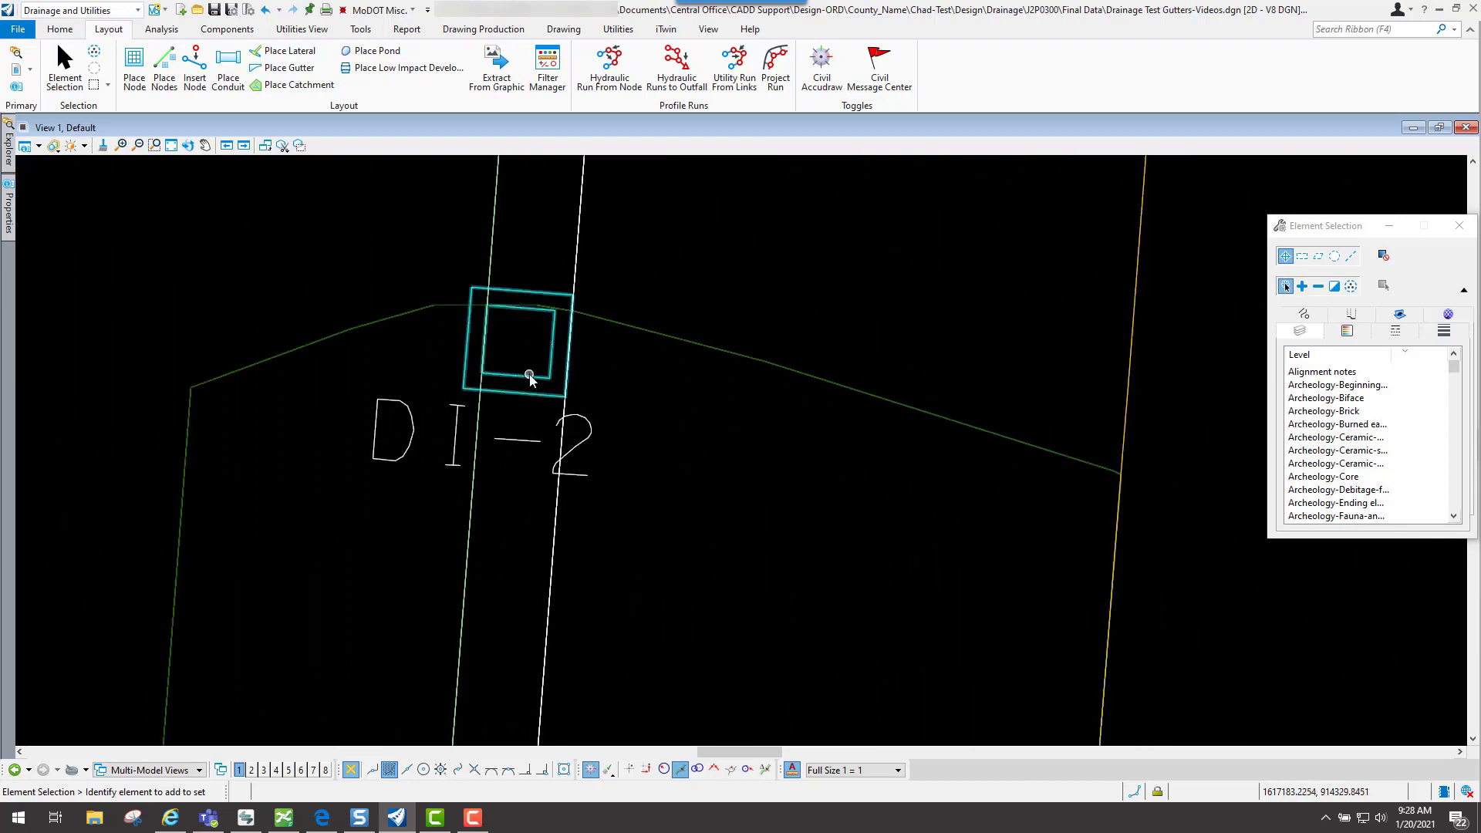
{"action": "scroll", "coordinate": [650, 343], "scroll_direction": "down", "scroll_amount": 3}
{"action": "scroll", "coordinate": [647, 343], "scroll_direction": "down", "scroll_amount": 5}
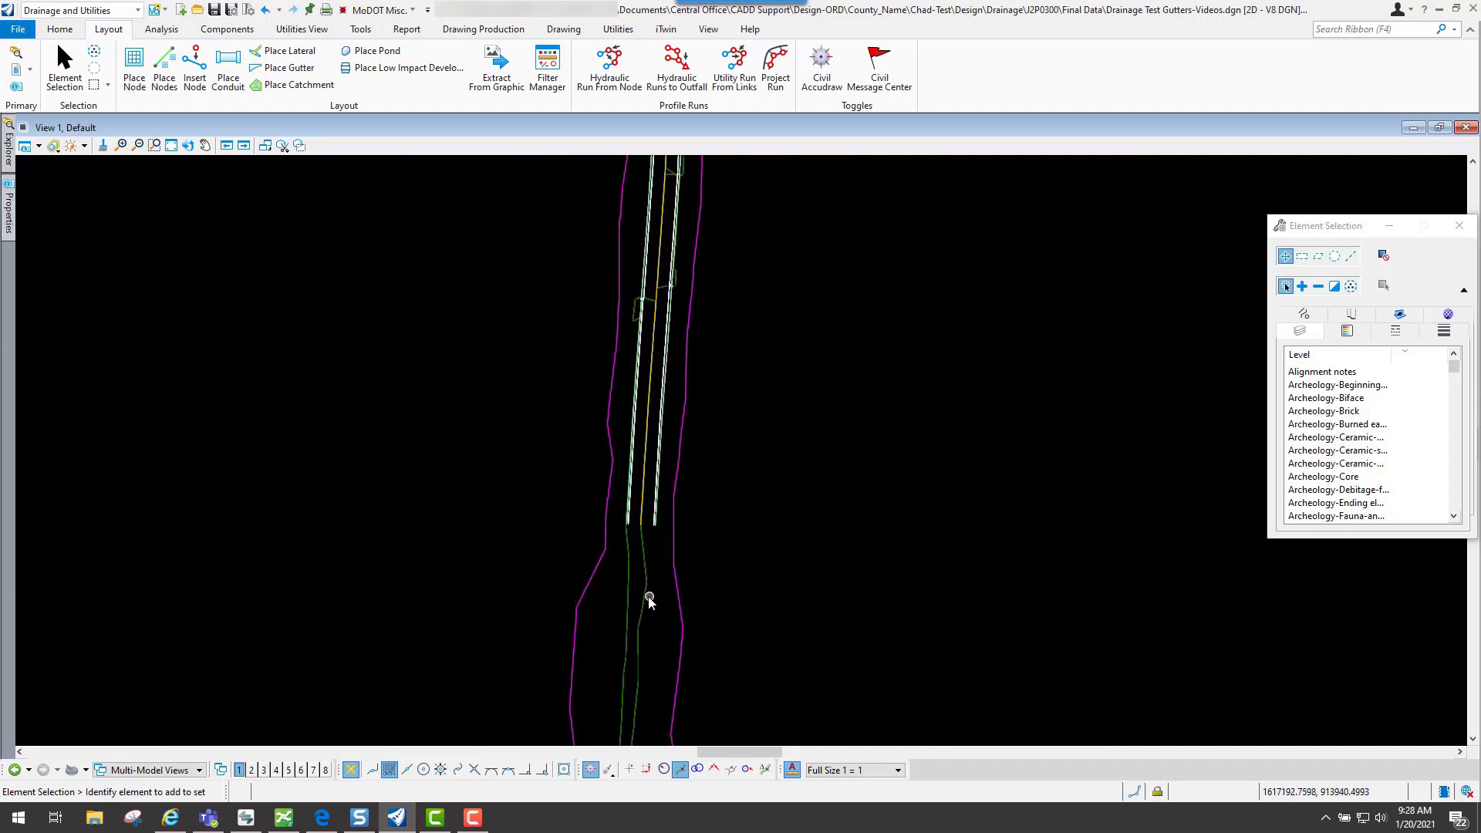
{"action": "scroll", "coordinate": [647, 308], "scroll_direction": "up", "scroll_amount": 5}
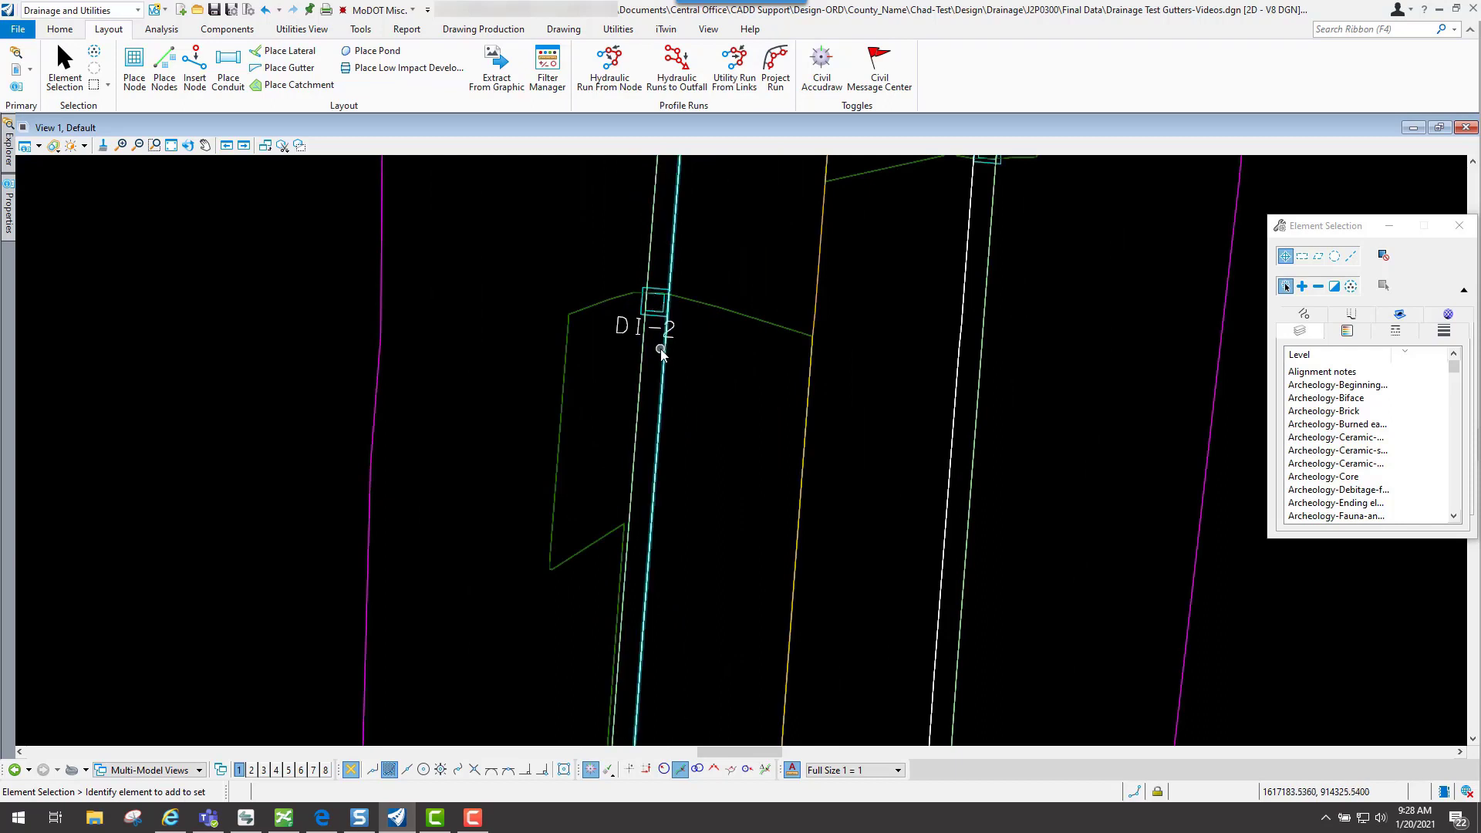
{"action": "scroll", "coordinate": [661, 351], "scroll_direction": "down", "scroll_amount": 3}
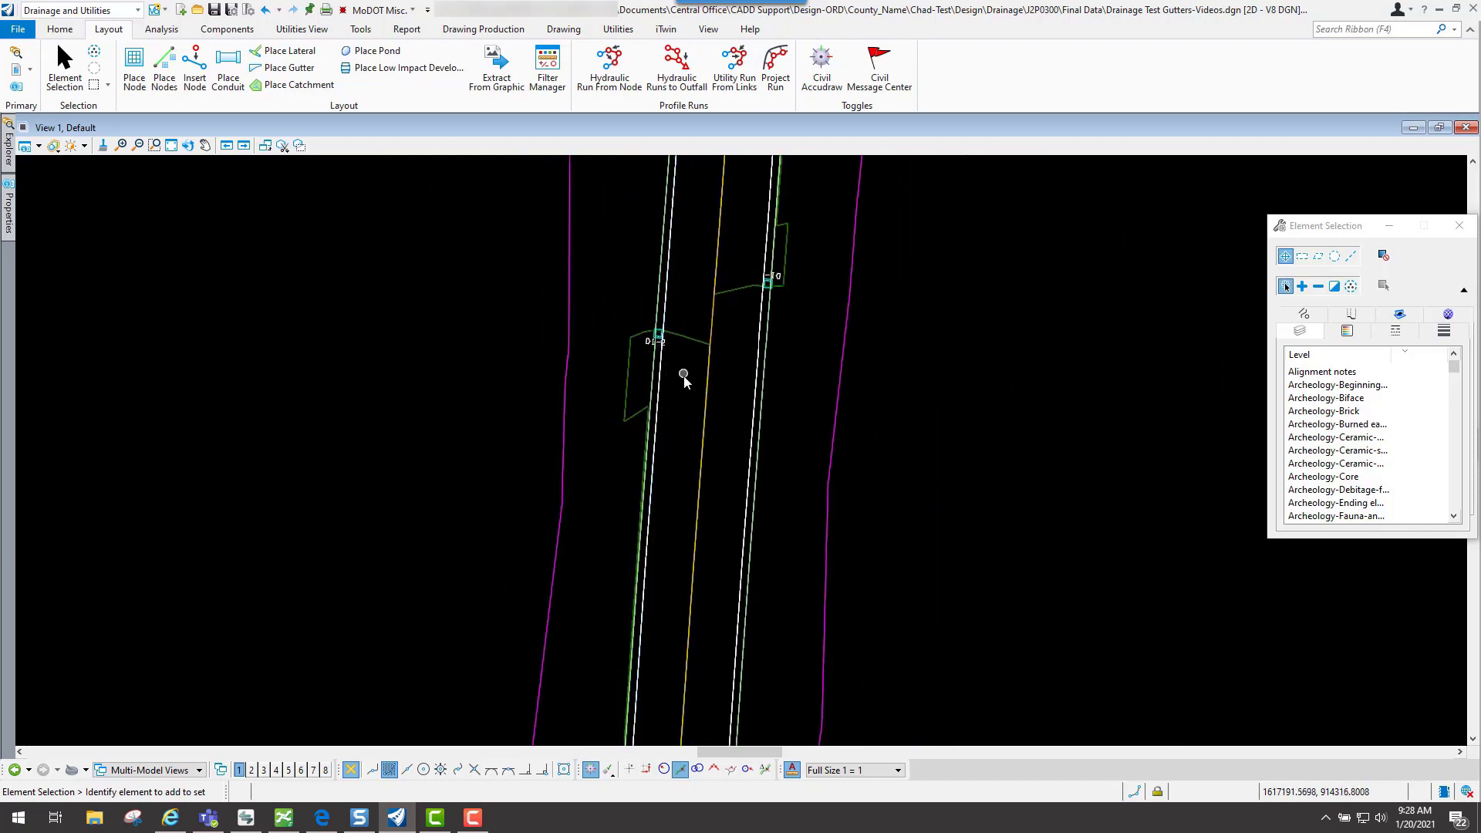
{"action": "left_click", "coordinate": [626, 349]}
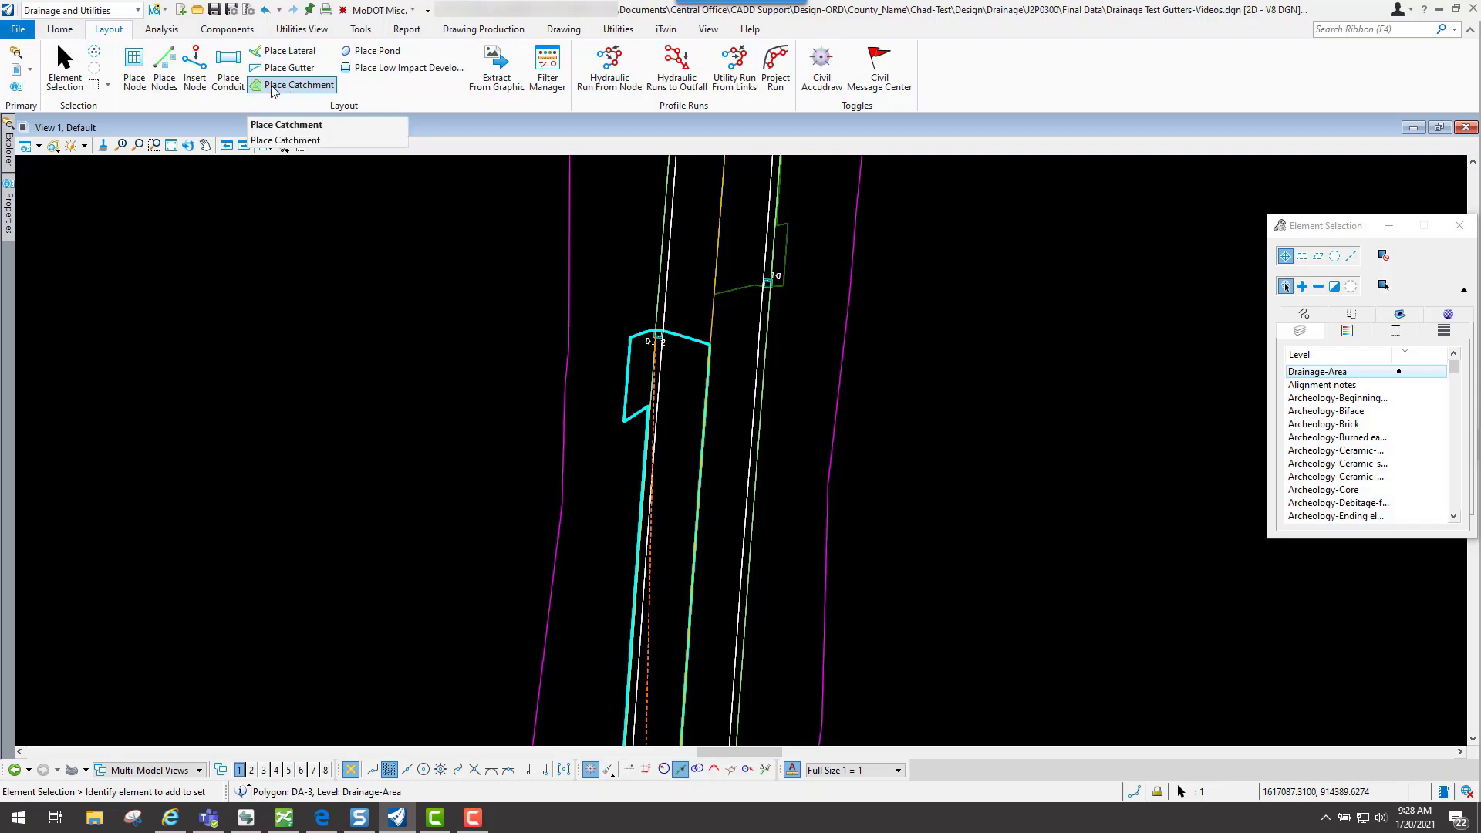
{"action": "scroll", "coordinate": [687, 361], "scroll_direction": "down", "scroll_amount": 4}
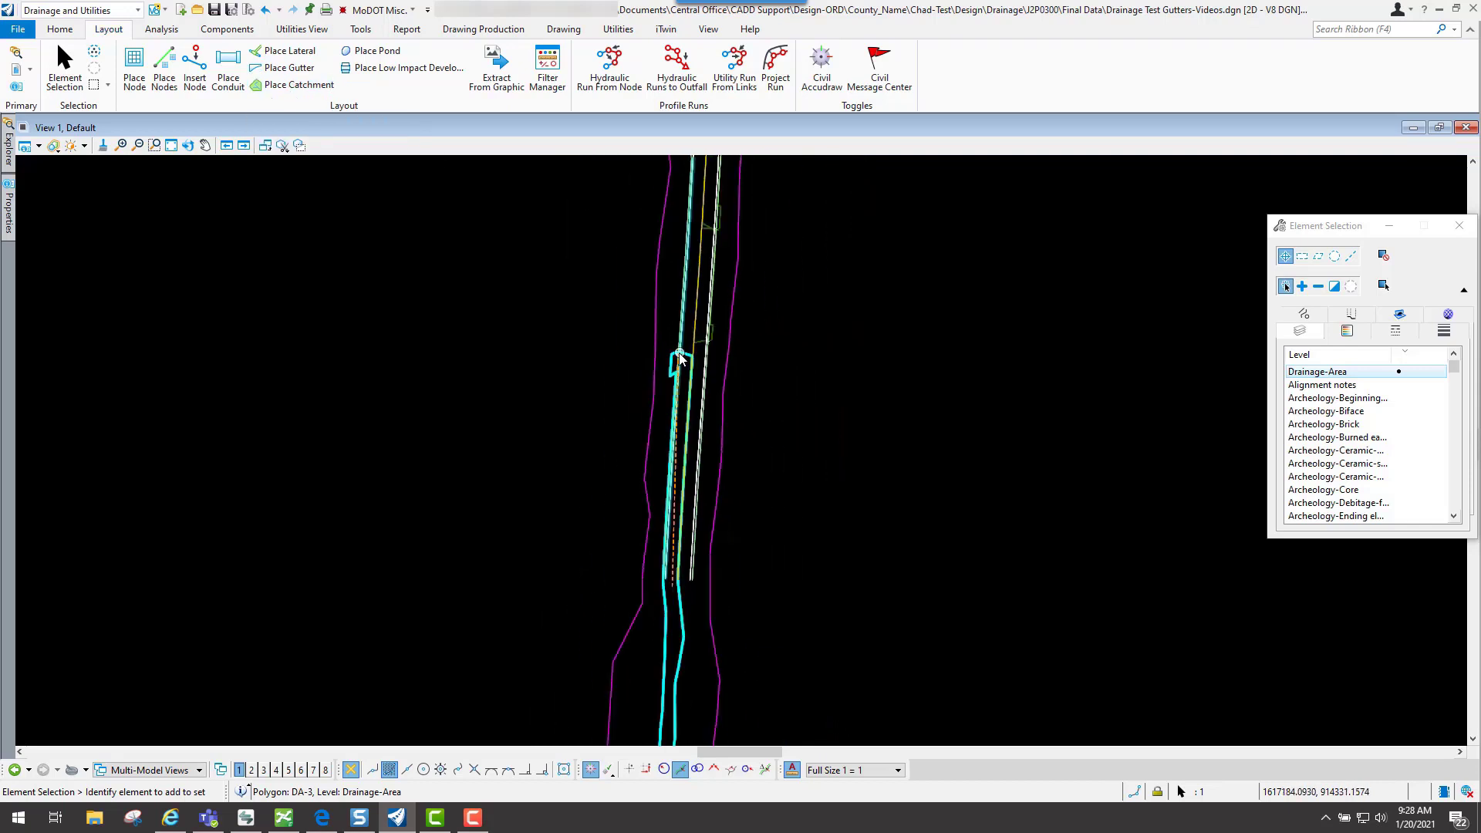
{"action": "scroll", "coordinate": [692, 521], "scroll_direction": "up", "scroll_amount": 3}
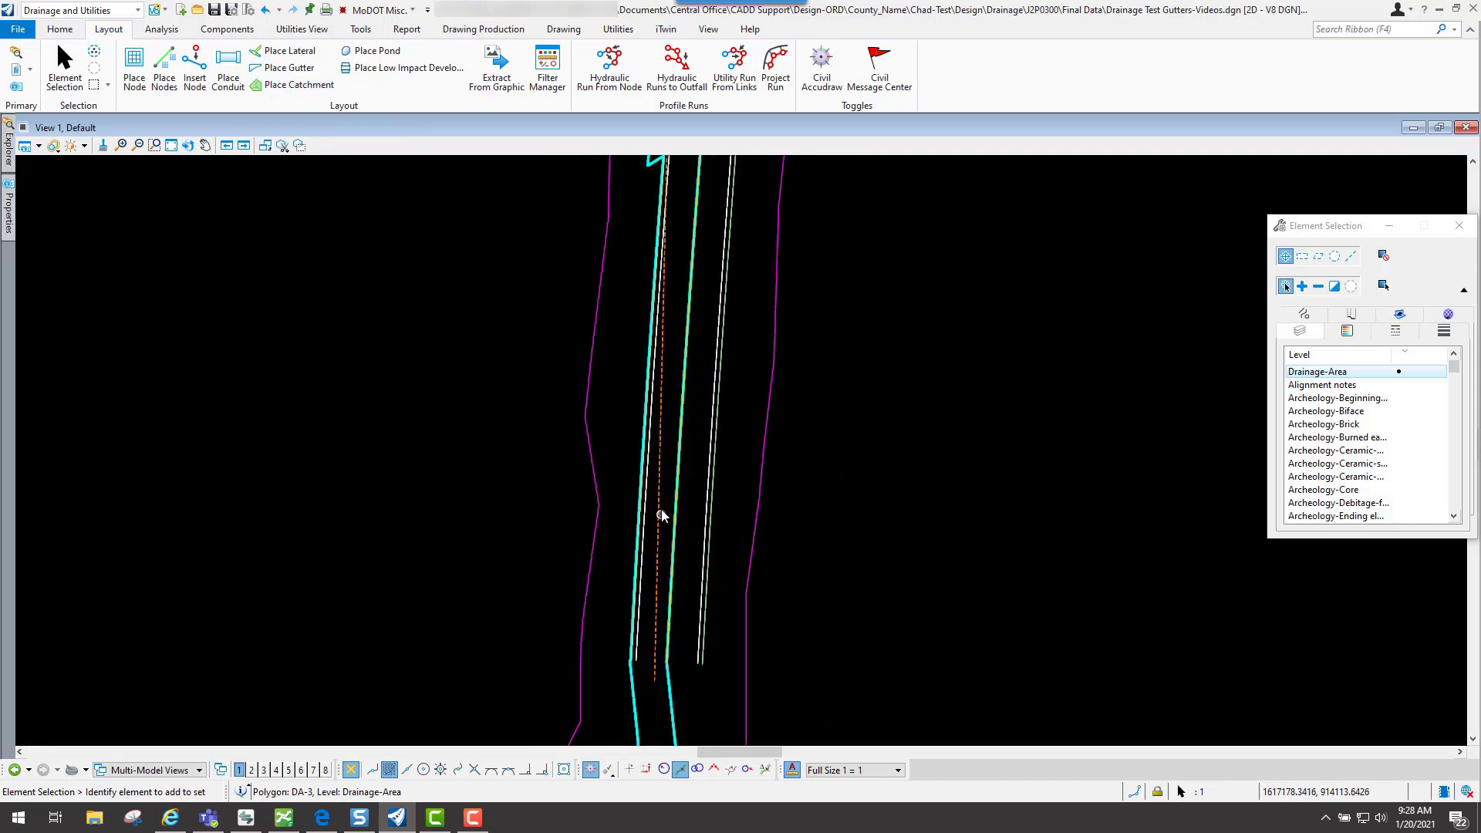
Step: Start a Type A-D CV 2 x 2 node using the terrain for elevation, and locate it at station 11+00 with a 19' offset from the centerline
{"action": "left_click", "coordinate": [137, 71]}
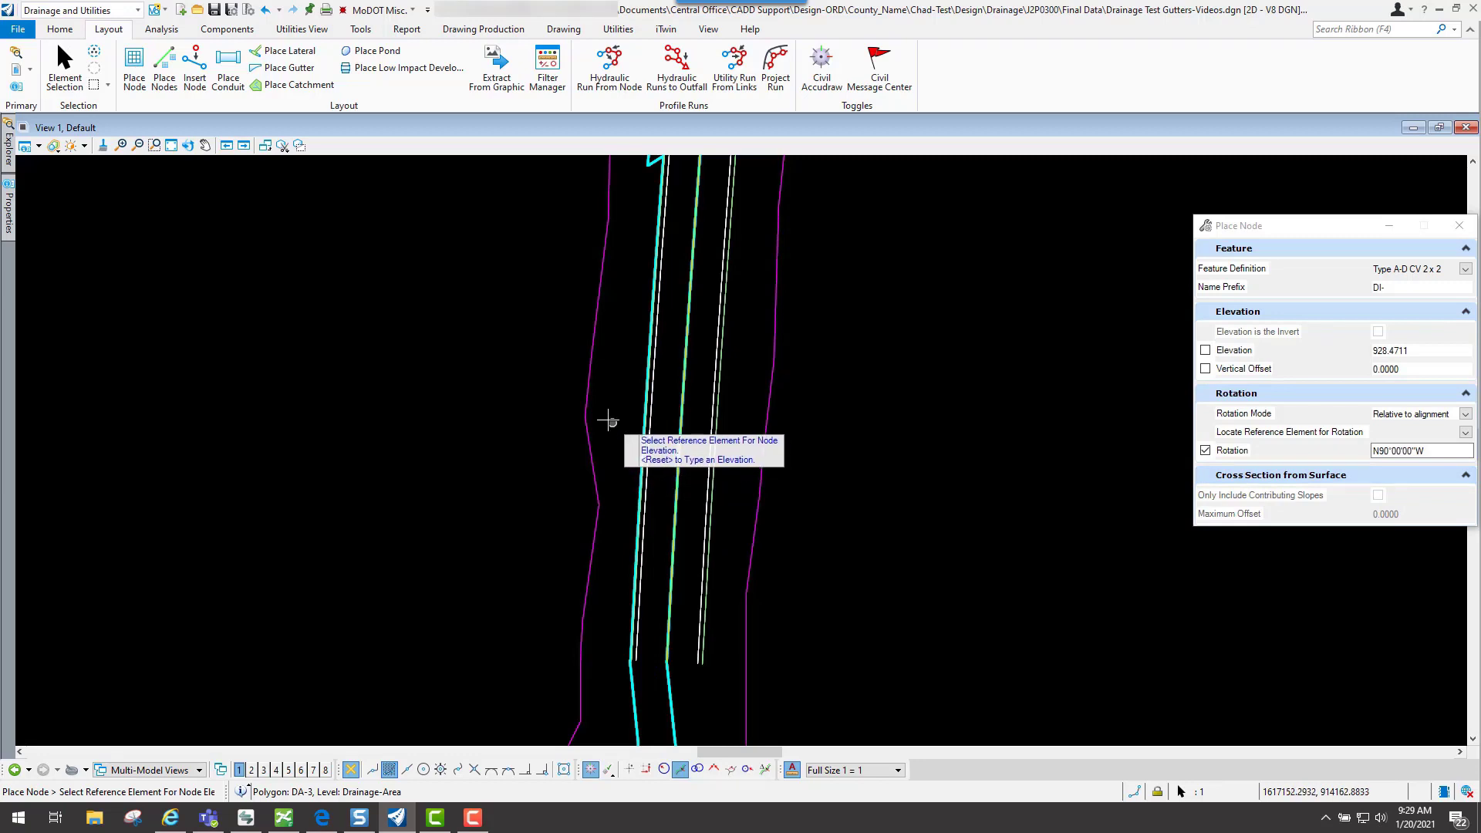
{"action": "left_click", "coordinate": [586, 375]}
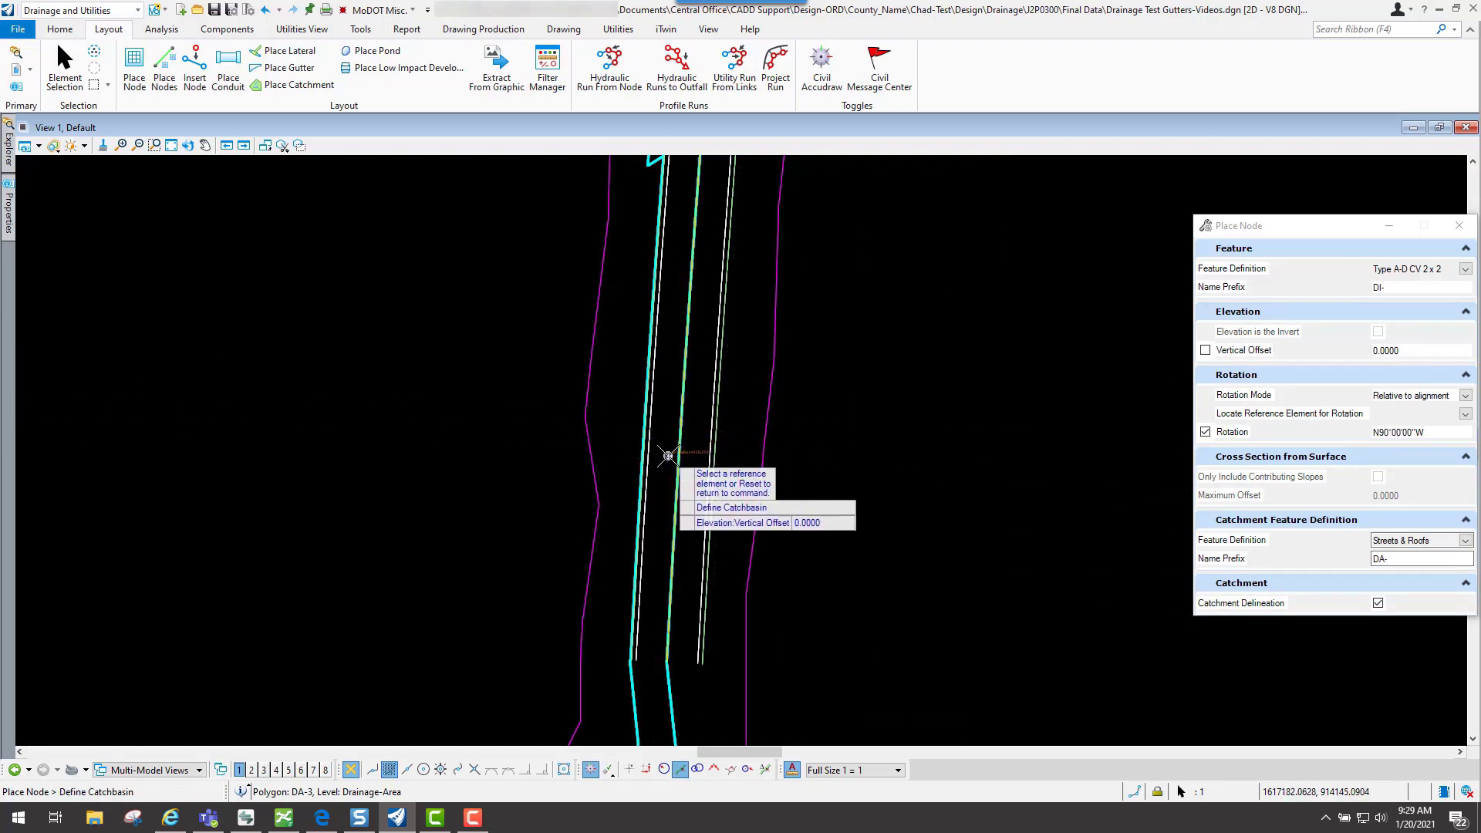
{"action": "left_click", "coordinate": [667, 456]}
{"action": "scroll", "coordinate": [667, 456], "scroll_direction": "up", "scroll_amount": 4}
{"action": "scroll", "coordinate": [720, 387], "scroll_direction": "down", "scroll_amount": 4}
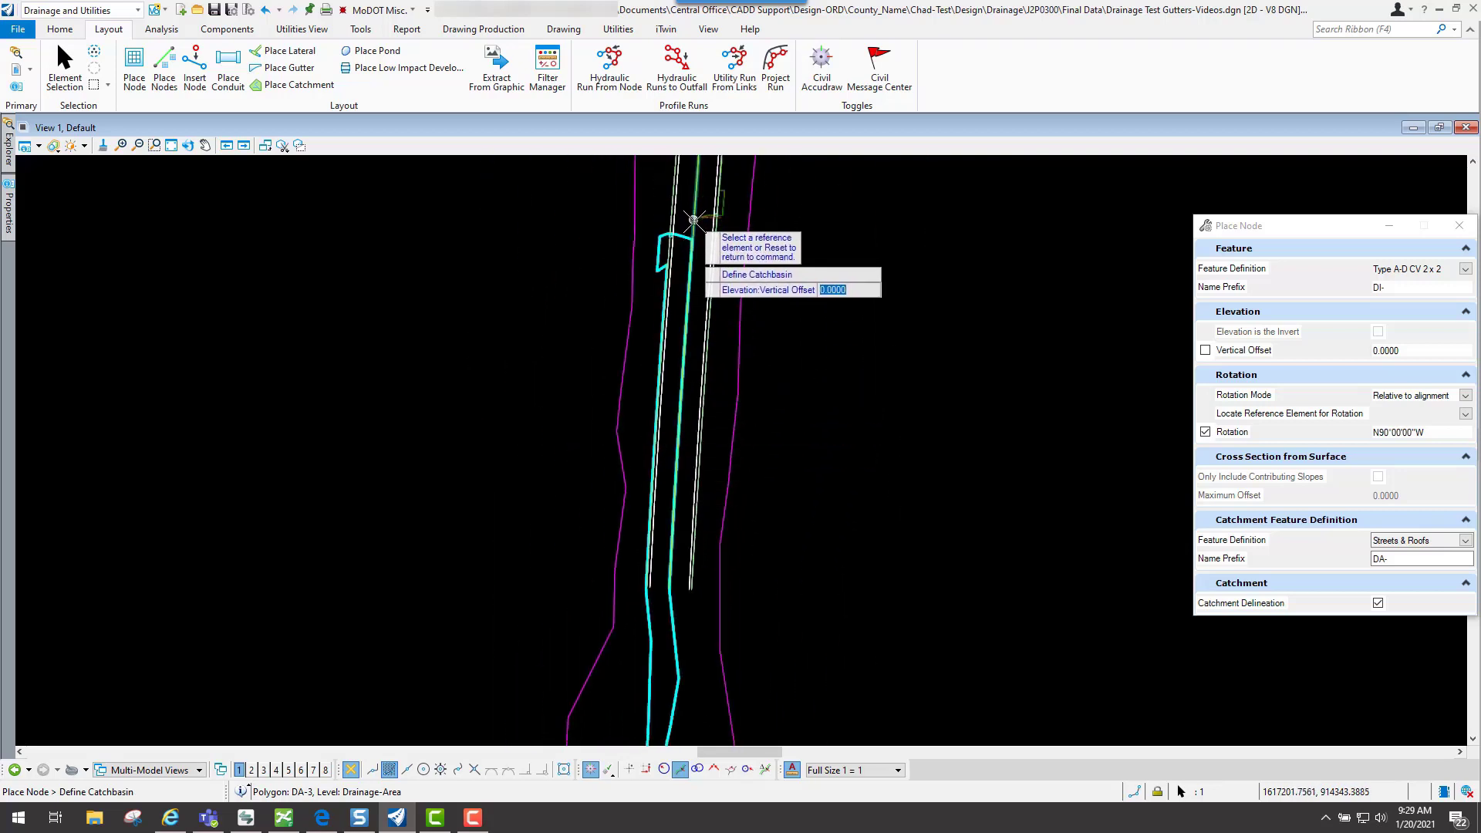
{"action": "left_click", "coordinate": [656, 474]}
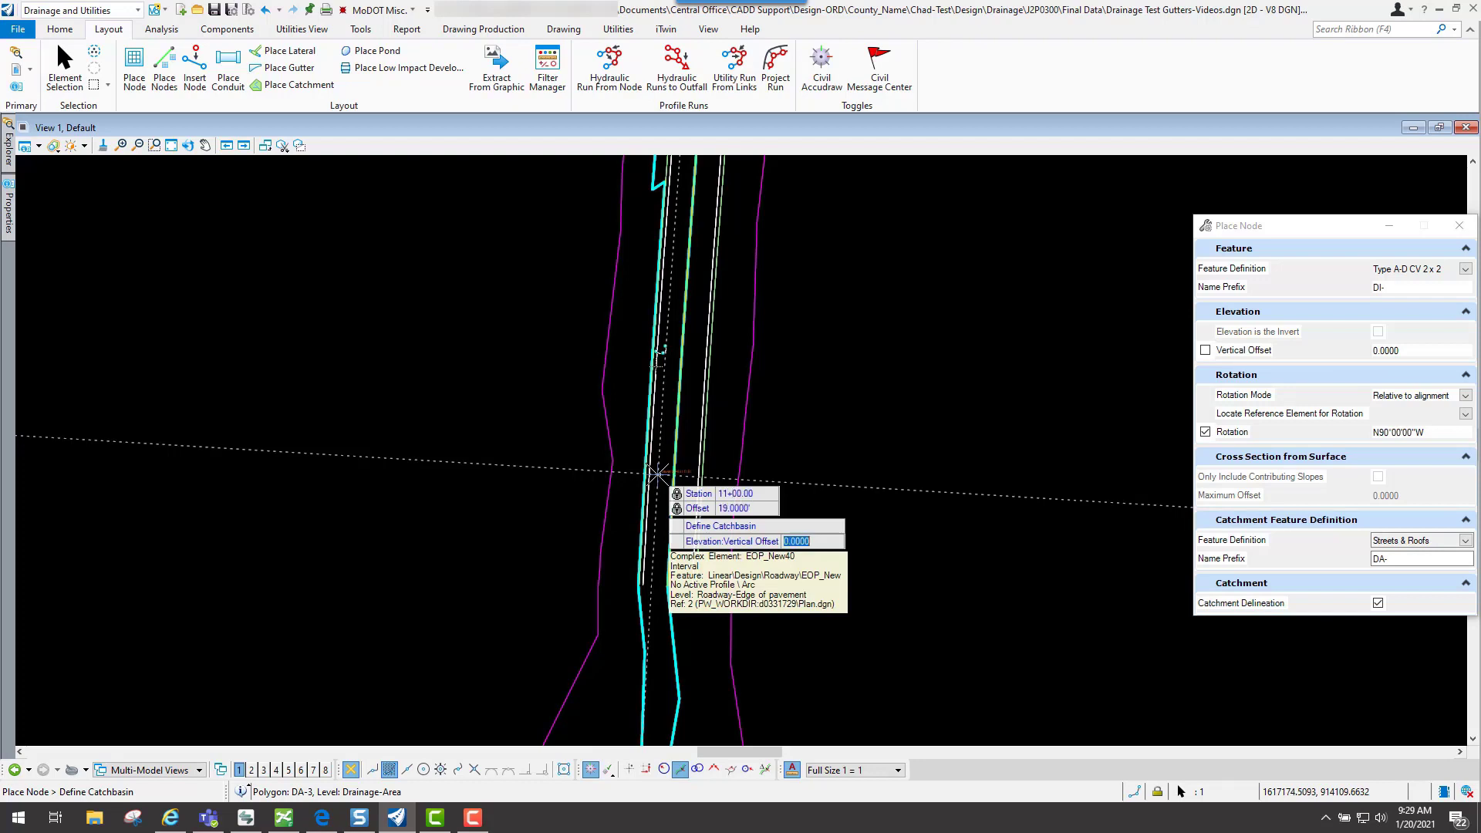
{"action": "scroll", "coordinate": [652, 430], "scroll_direction": "up", "scroll_amount": 3}
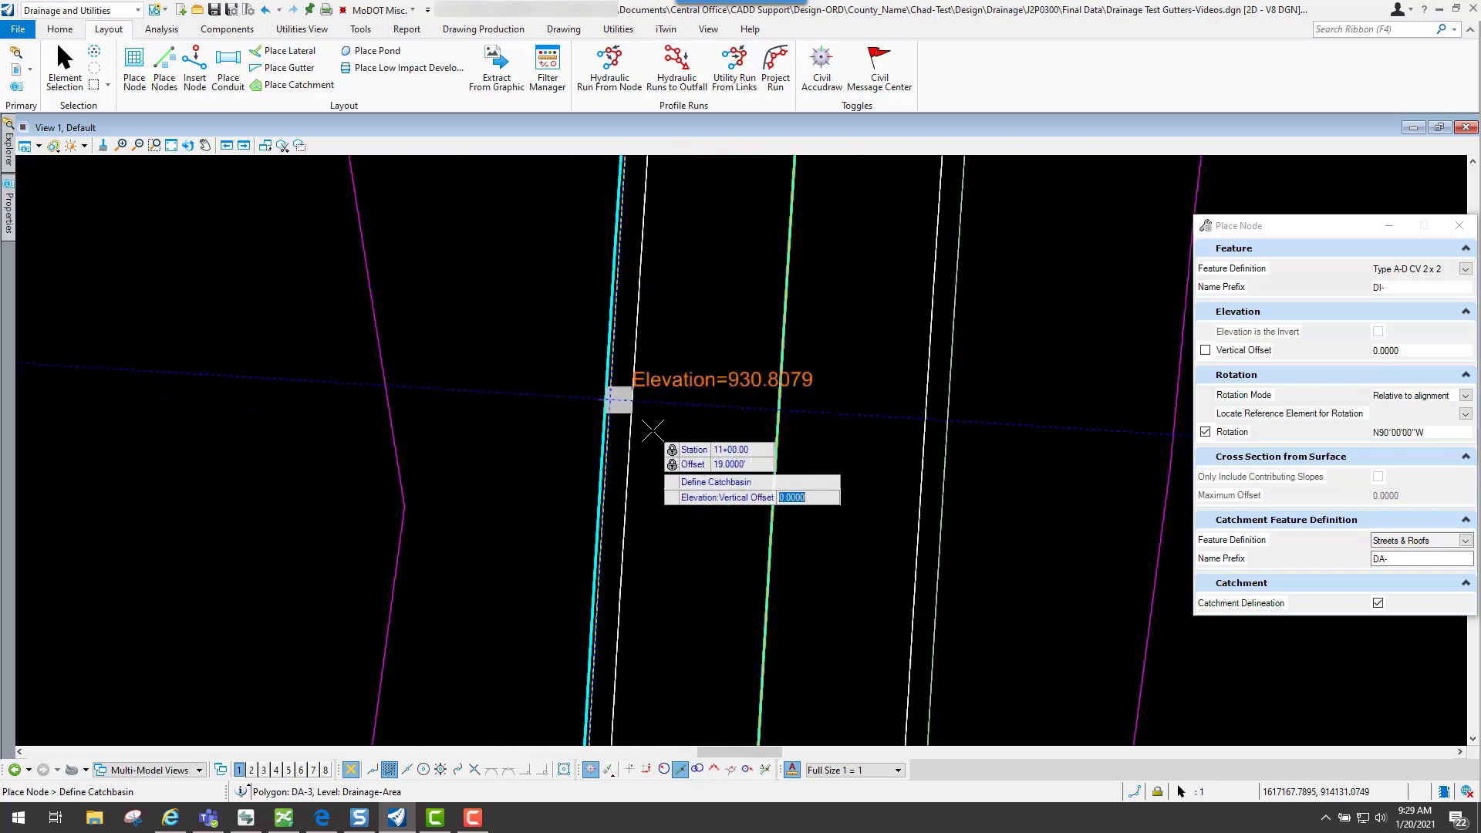
{"action": "scroll", "coordinate": [652, 430], "scroll_direction": "up", "scroll_amount": 1}
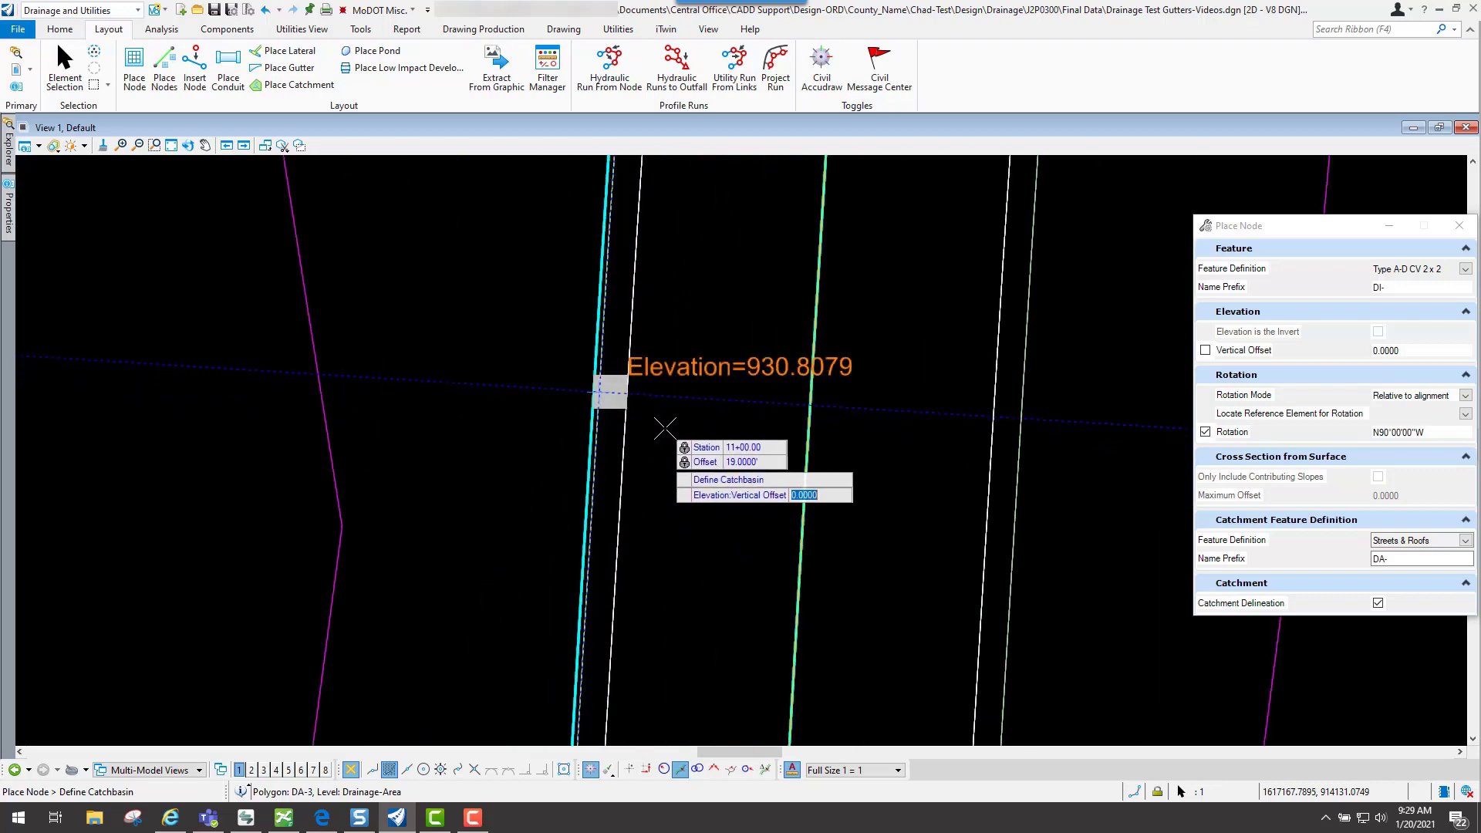
{"action": "key", "text": "Return"}
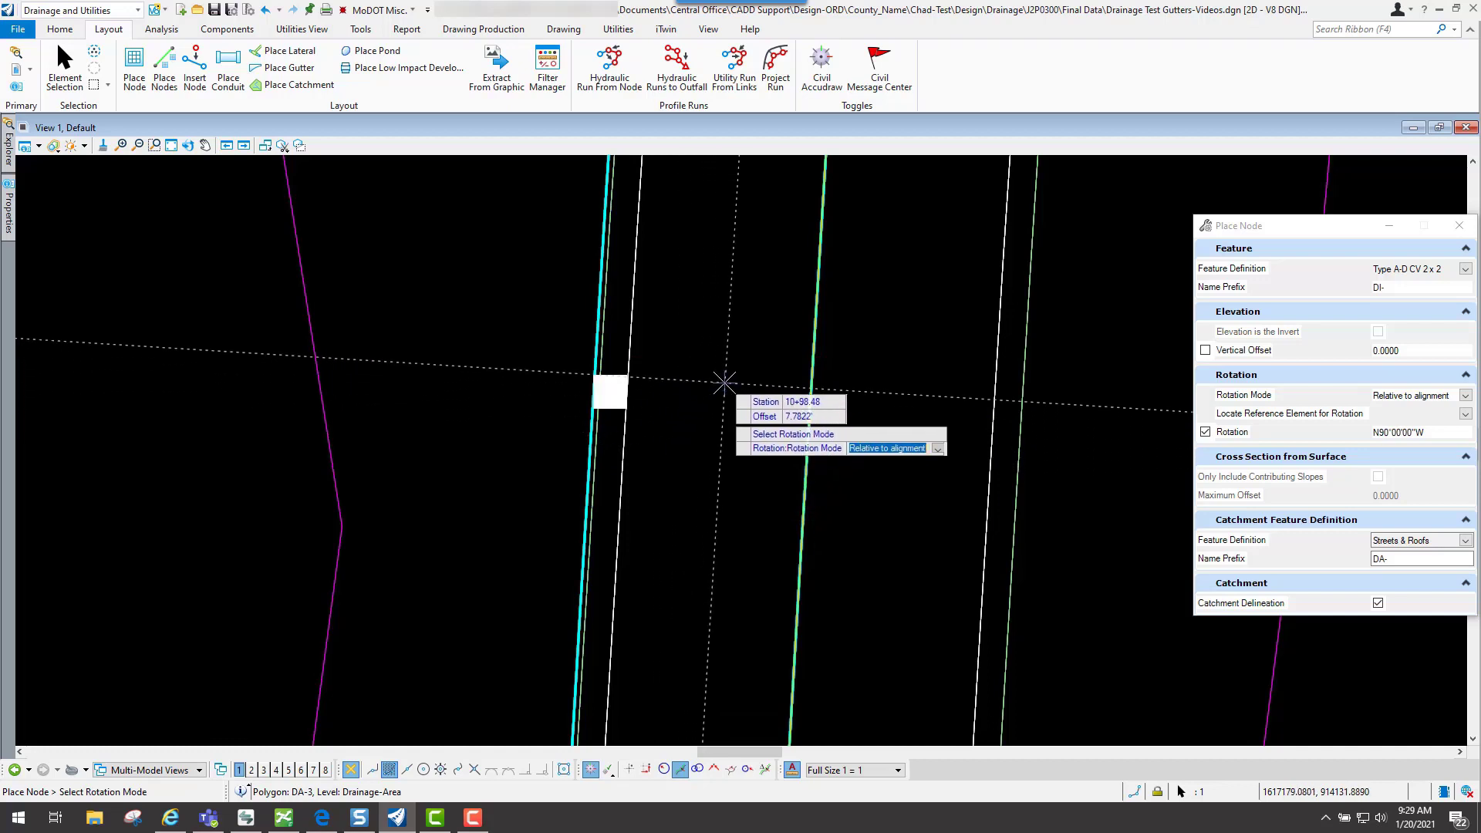
Step: Set the new node's rotation mode to Relative to alignment, with the road centerline Baseline Exist as the reference element
{"action": "key", "text": "Return"}
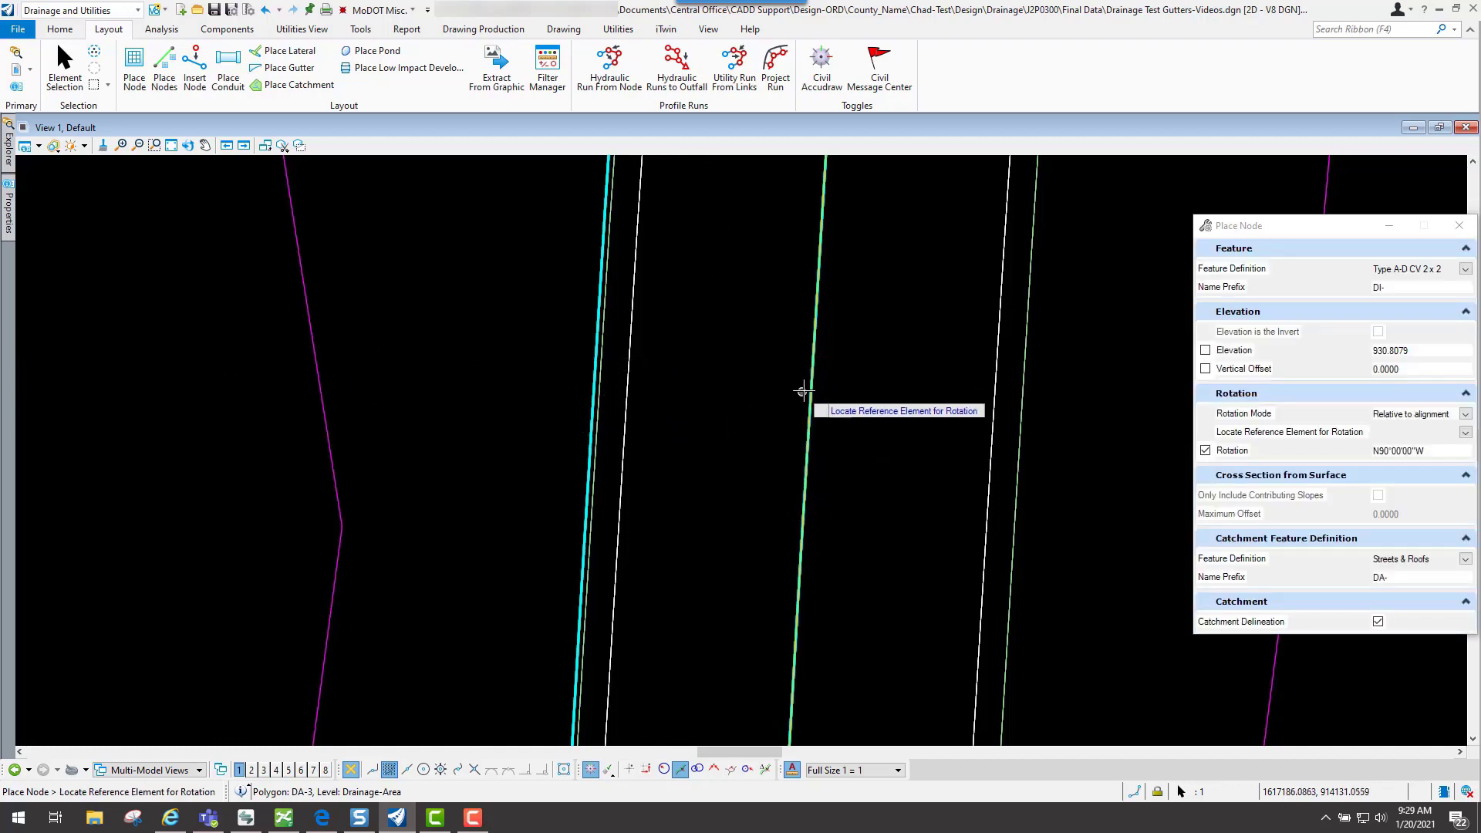
{"action": "scroll", "coordinate": [804, 417], "scroll_direction": "down", "scroll_amount": 2}
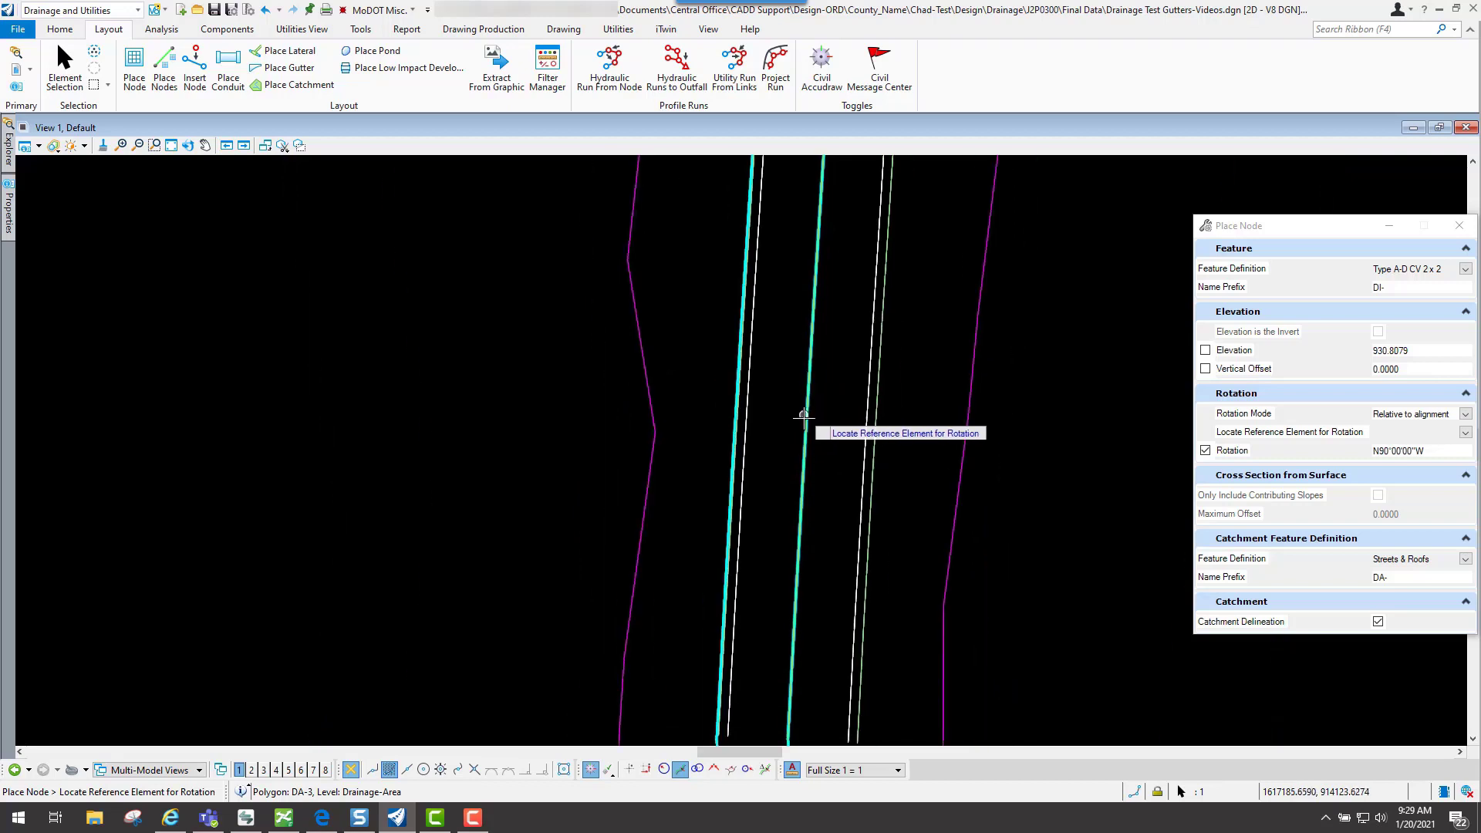
{"action": "scroll", "coordinate": [804, 416], "scroll_direction": "down", "scroll_amount": 2}
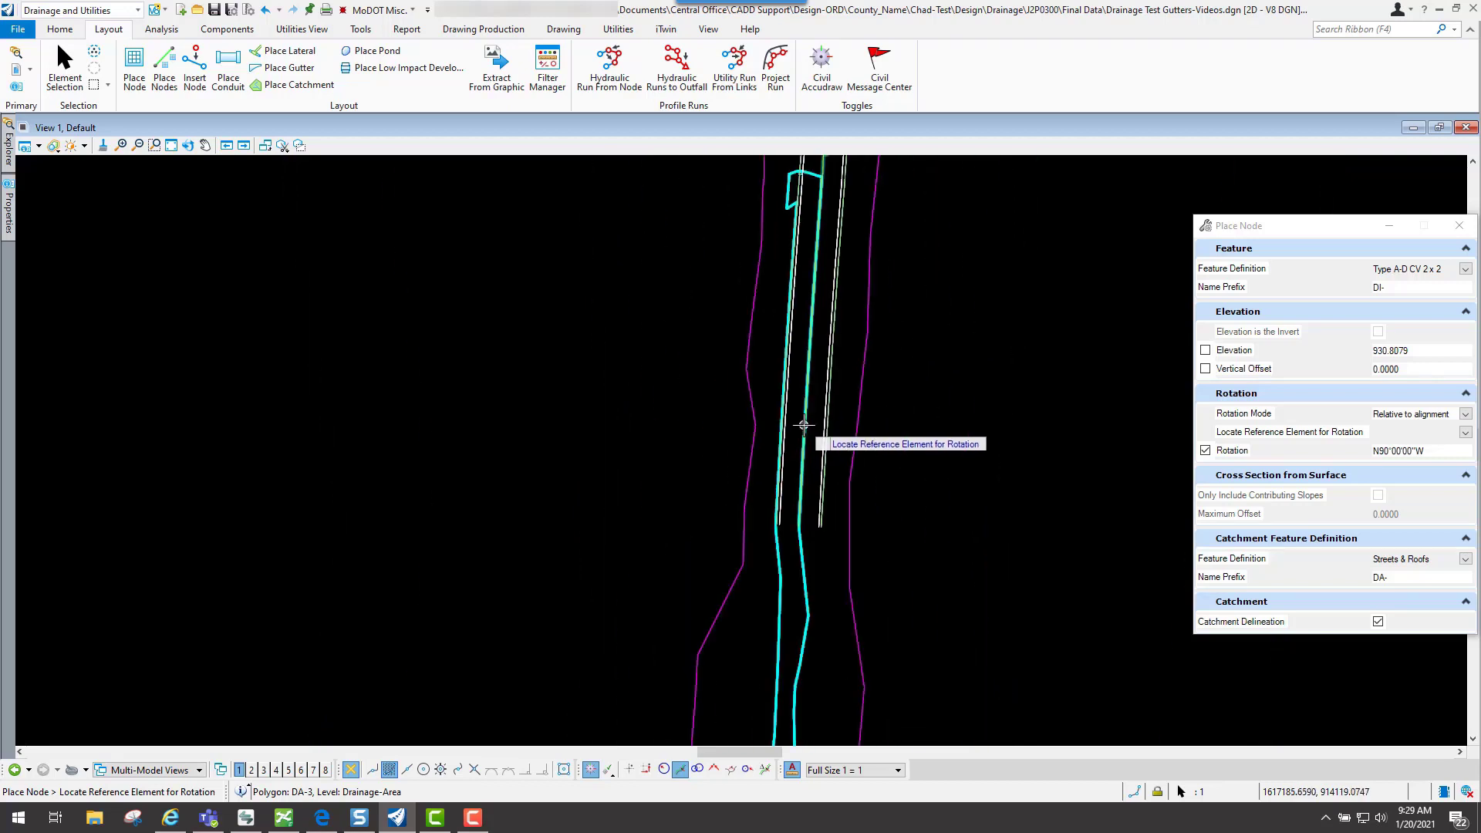
{"action": "left_click", "coordinate": [823, 163]}
Step: Accept the N90°00'00"W rotation to place the catch basin at station 11+00 with its catchment, then leave the Place Node command
{"action": "scroll", "coordinate": [796, 428], "scroll_direction": "up", "scroll_amount": 3}
{"action": "scroll", "coordinate": [796, 428], "scroll_direction": "up", "scroll_amount": 3}
{"action": "scroll", "coordinate": [740, 361], "scroll_direction": "up", "scroll_amount": 2}
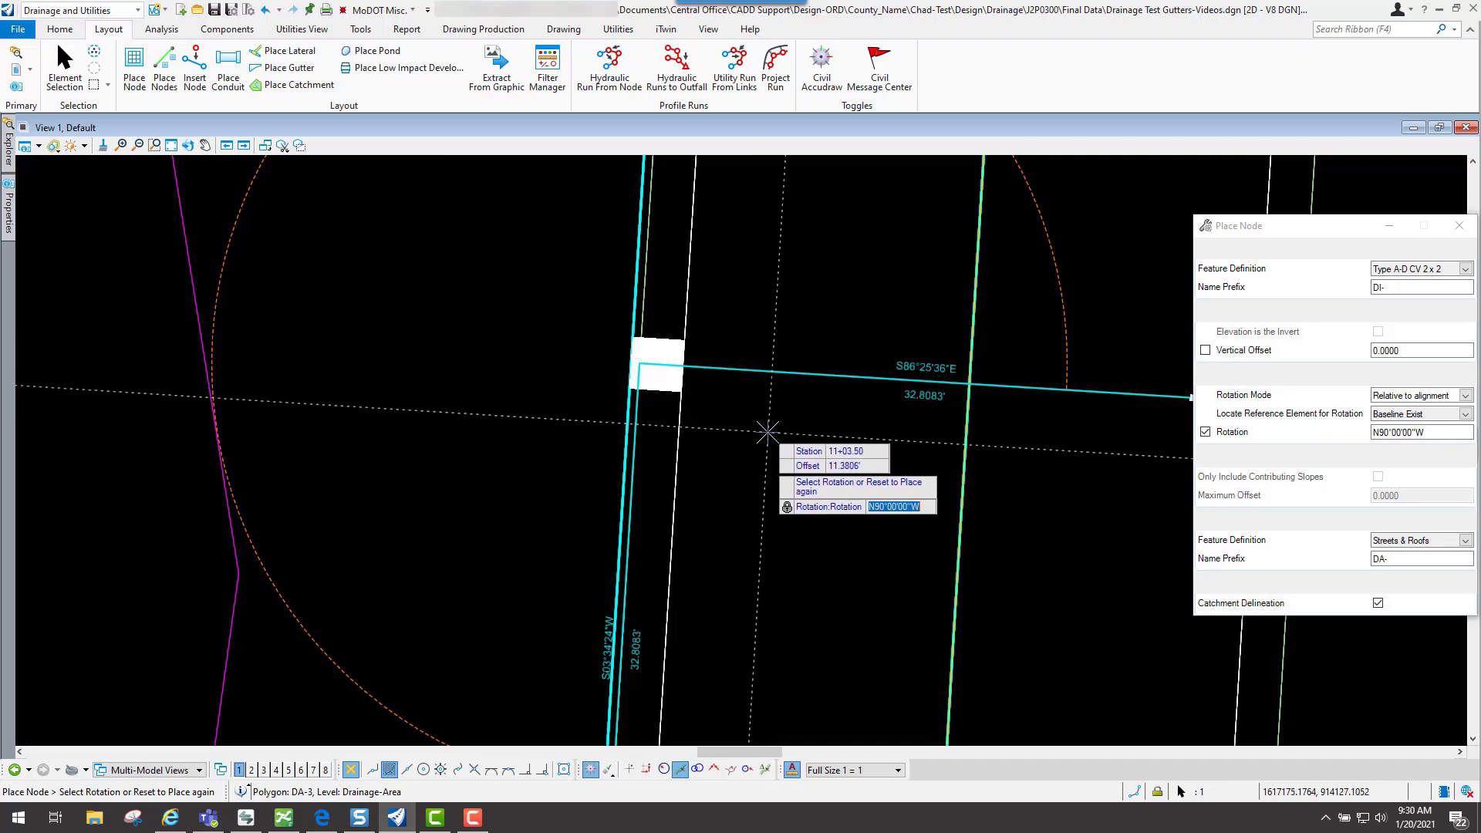
{"action": "left_click", "coordinate": [769, 429]}
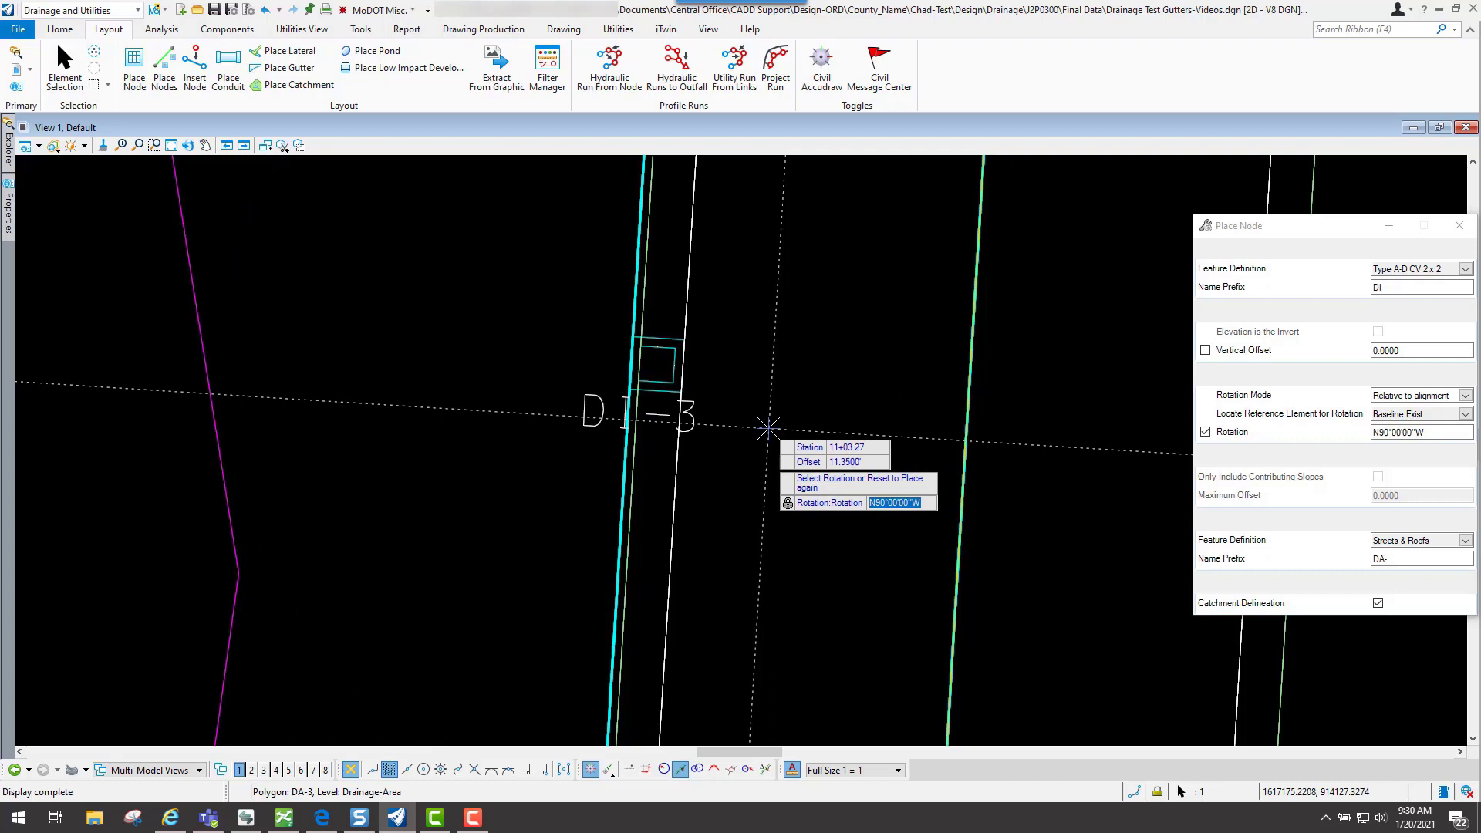
{"action": "left_click", "coordinate": [768, 428]}
{"action": "scroll", "coordinate": [768, 429], "scroll_direction": "down", "scroll_amount": 4}
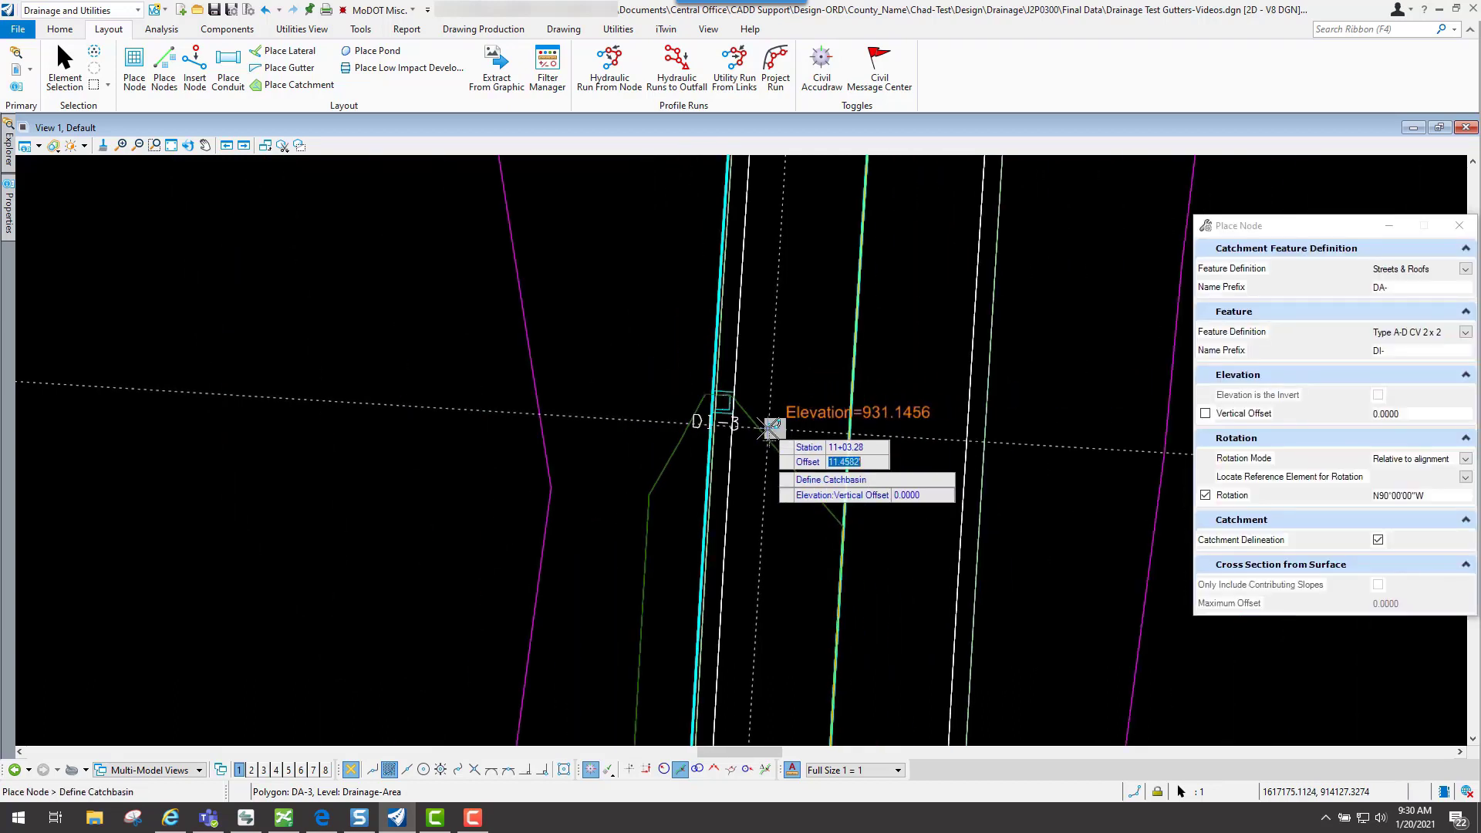
{"action": "scroll", "coordinate": [769, 428], "scroll_direction": "down", "scroll_amount": 5}
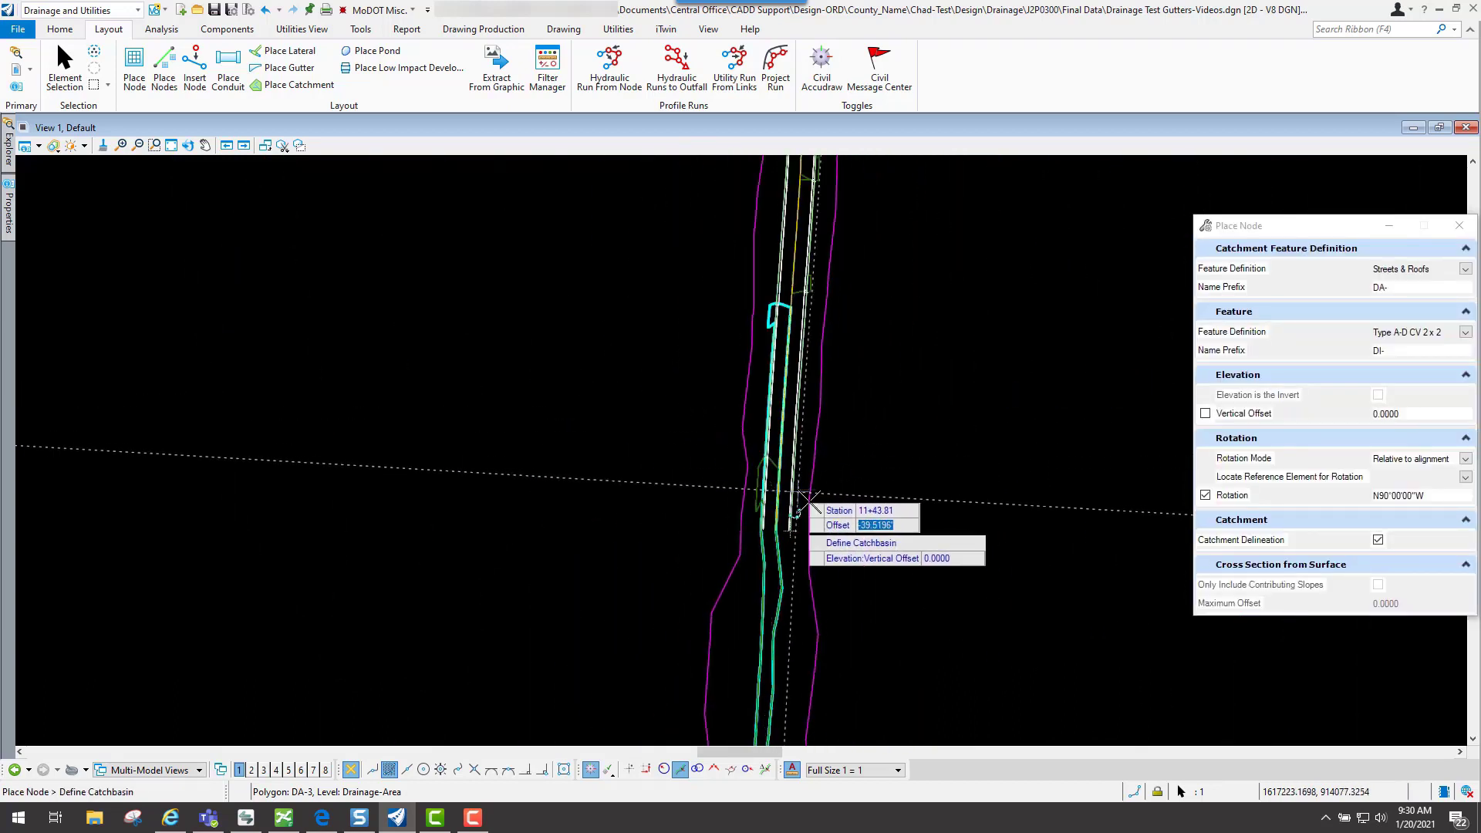
{"action": "scroll", "coordinate": [802, 525], "scroll_direction": "down", "scroll_amount": 2}
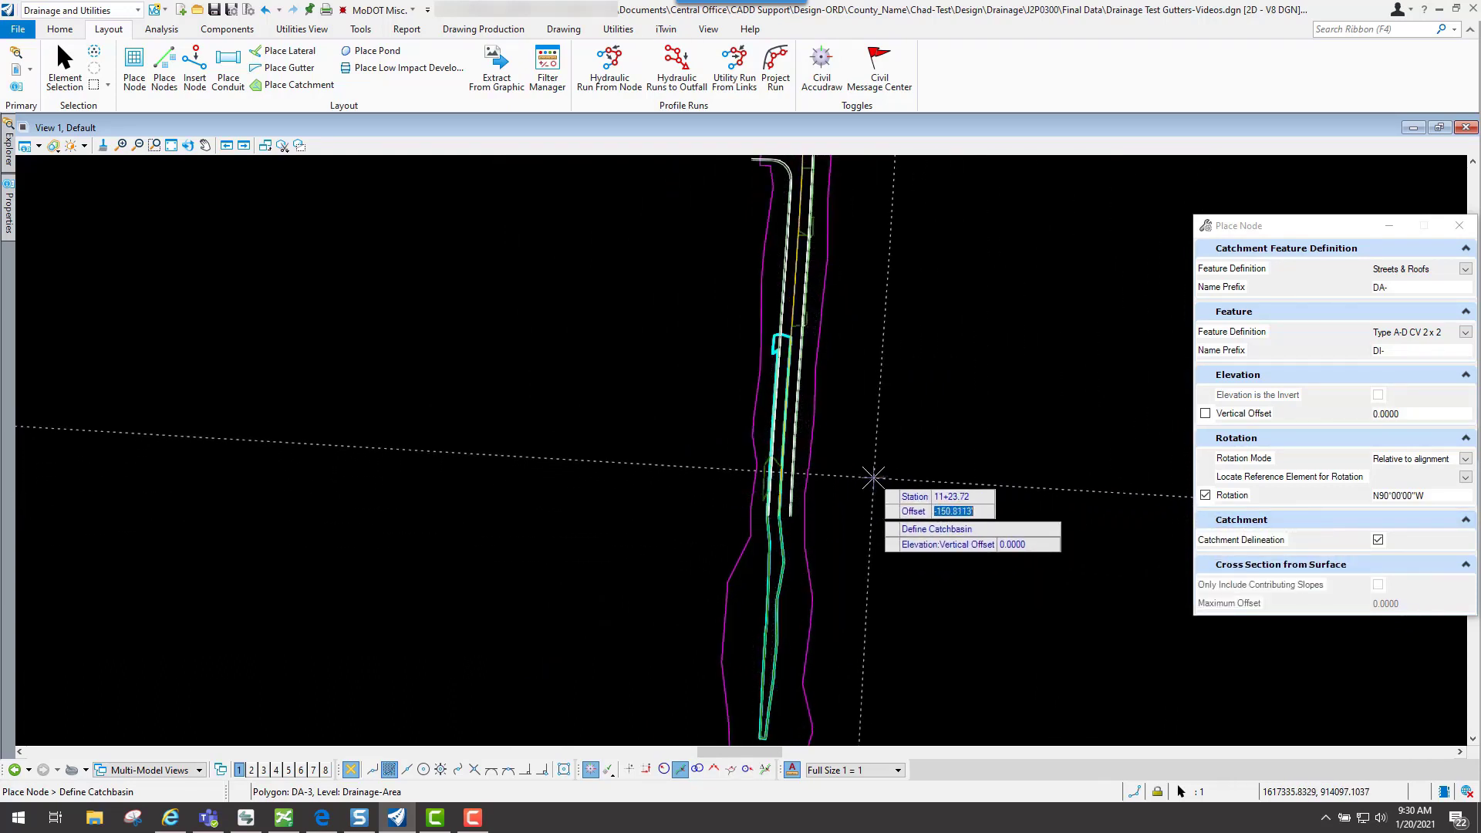
{"action": "key", "text": "Escape"}
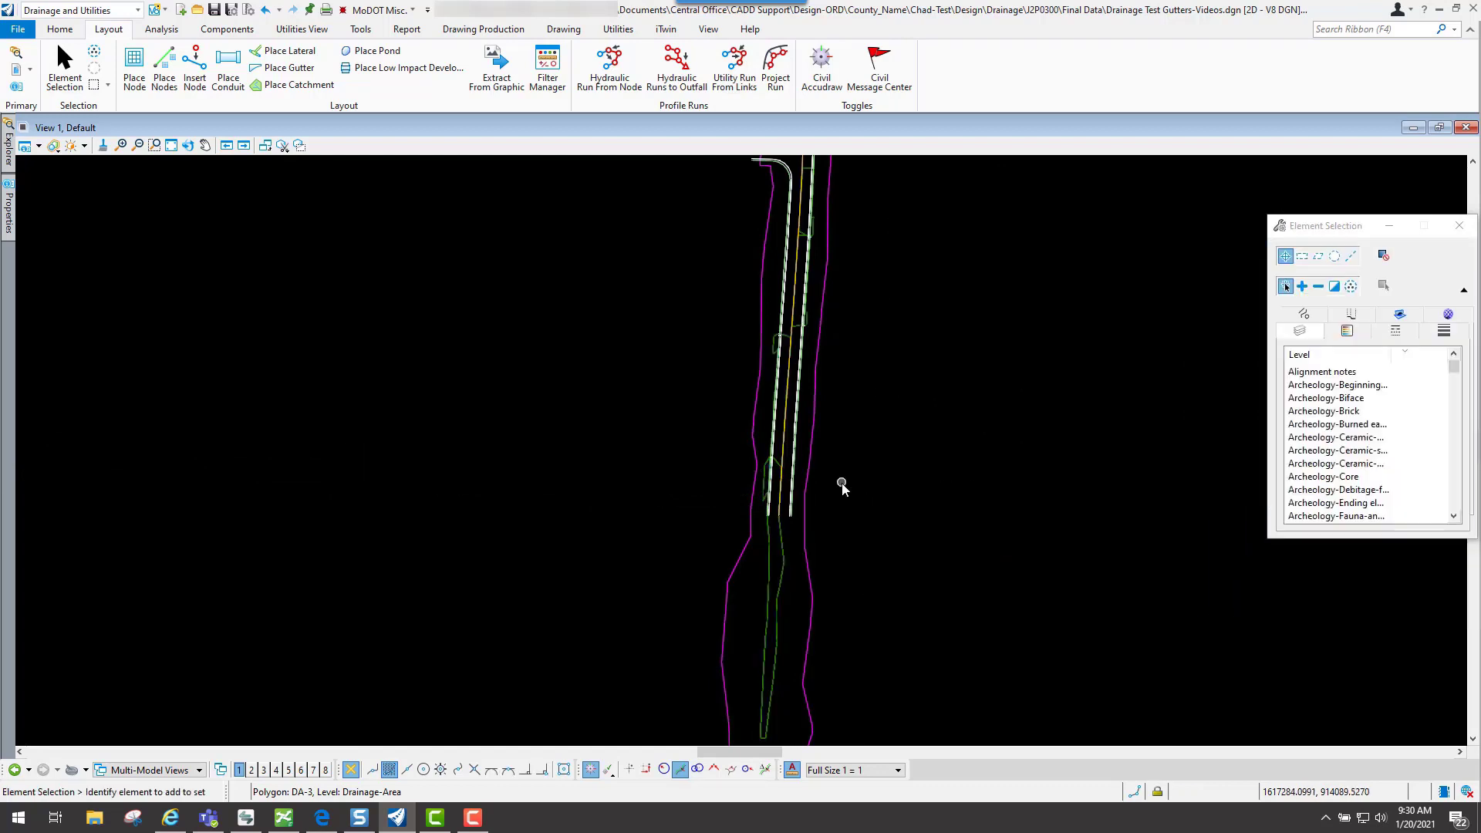
Step: Examine how the DA-3 catchment of inlet DI-2 overlaps the DA-4 catchment of the inlet at station 11+00
{"action": "scroll", "coordinate": [841, 484], "scroll_direction": "up", "scroll_amount": 3}
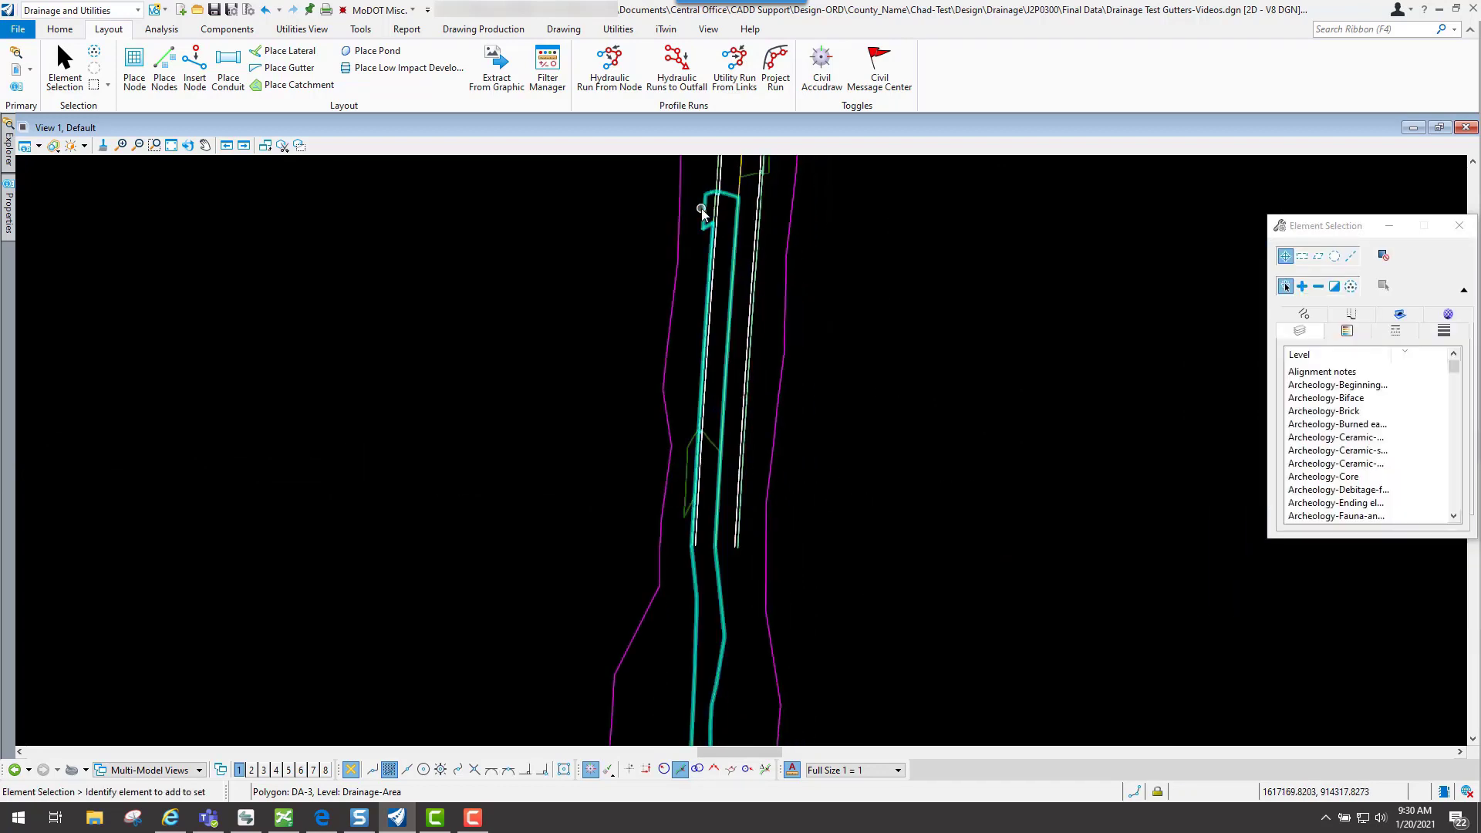
{"action": "left_click", "coordinate": [702, 209]}
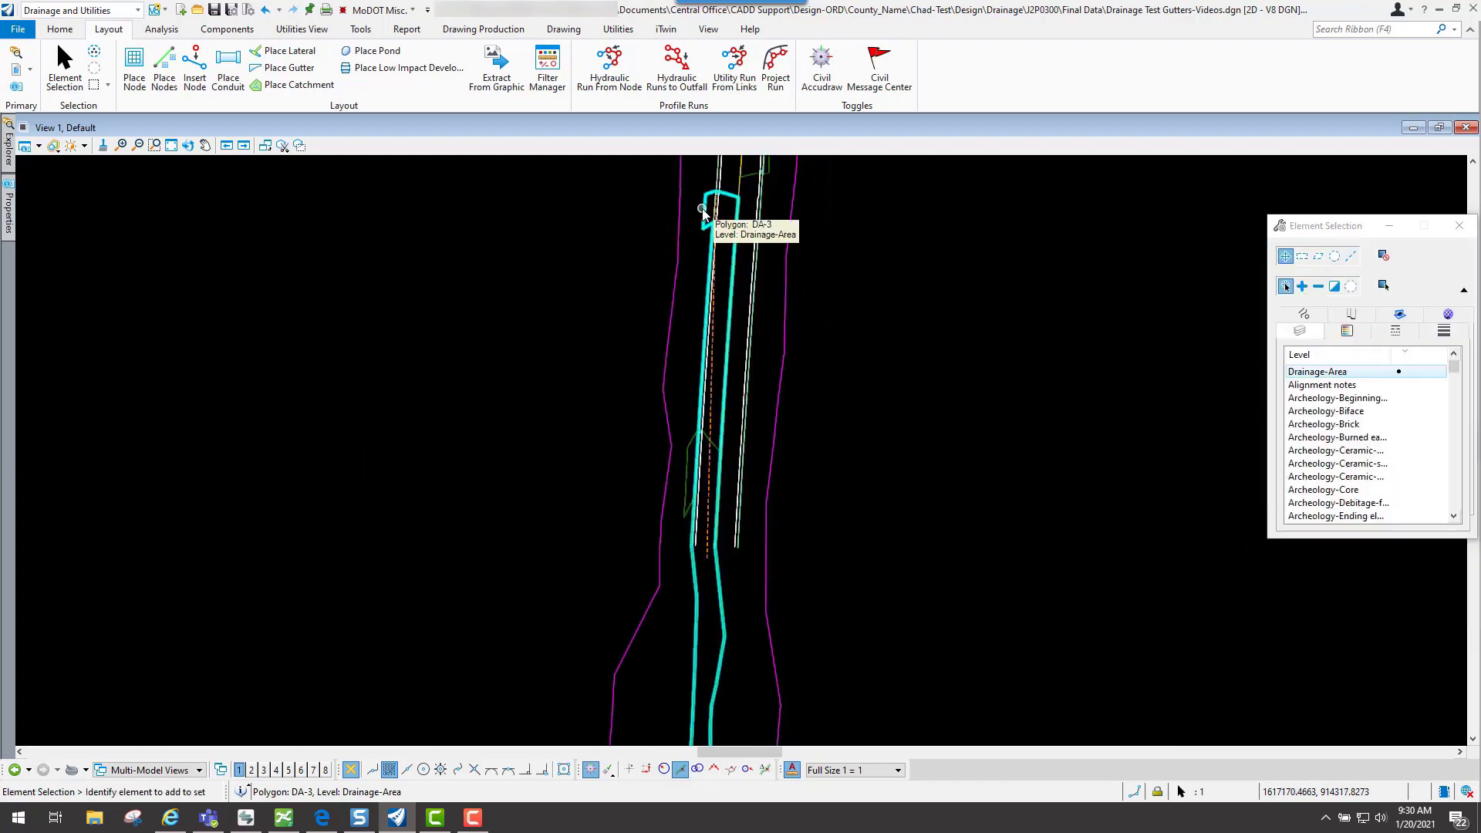
{"action": "left_click", "coordinate": [909, 446]}
{"action": "left_click", "coordinate": [682, 457]}
{"action": "scroll", "coordinate": [709, 460], "scroll_direction": "down", "scroll_amount": 3}
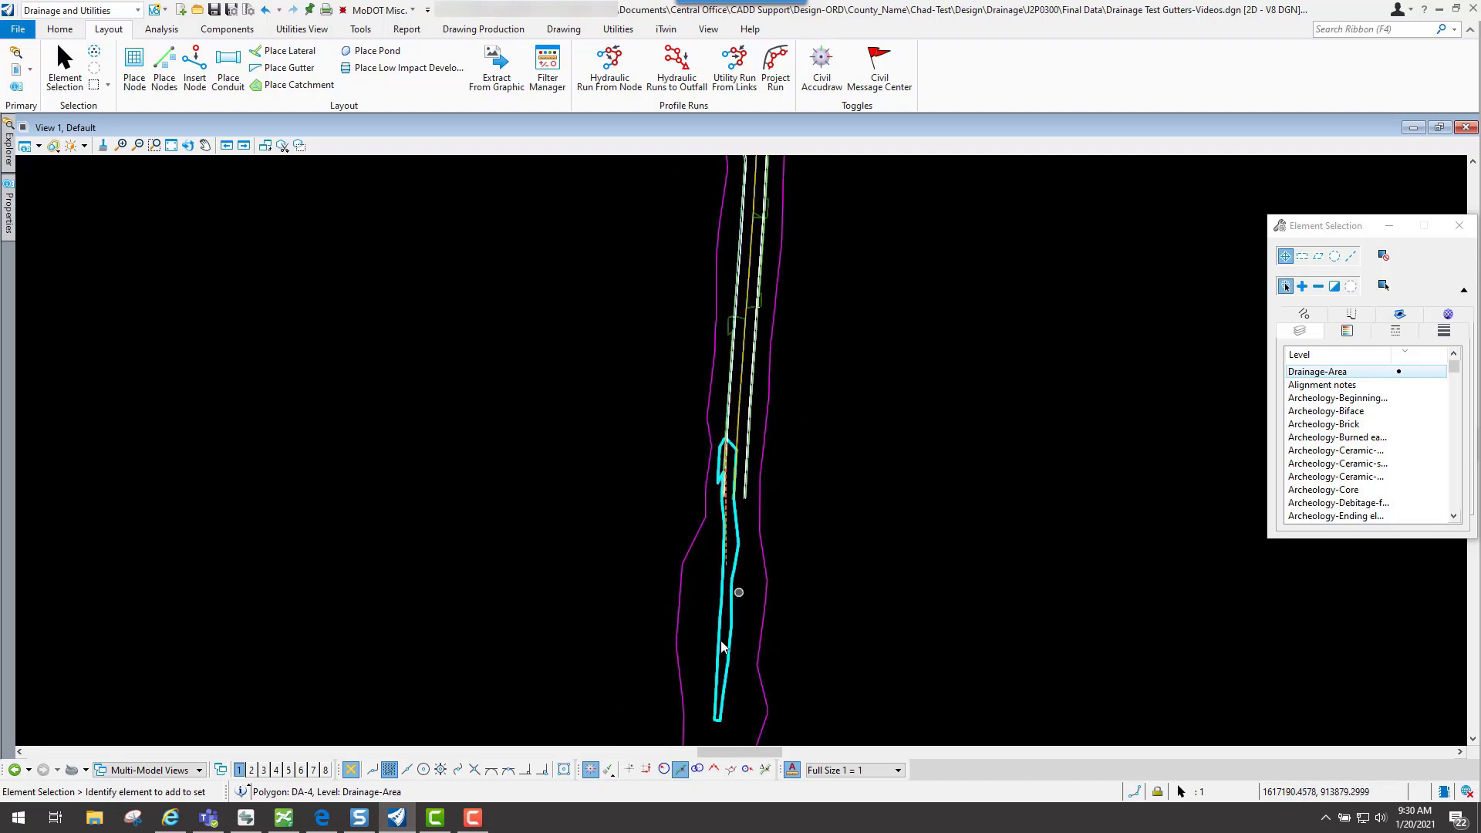
{"action": "key", "text": "Escape"}
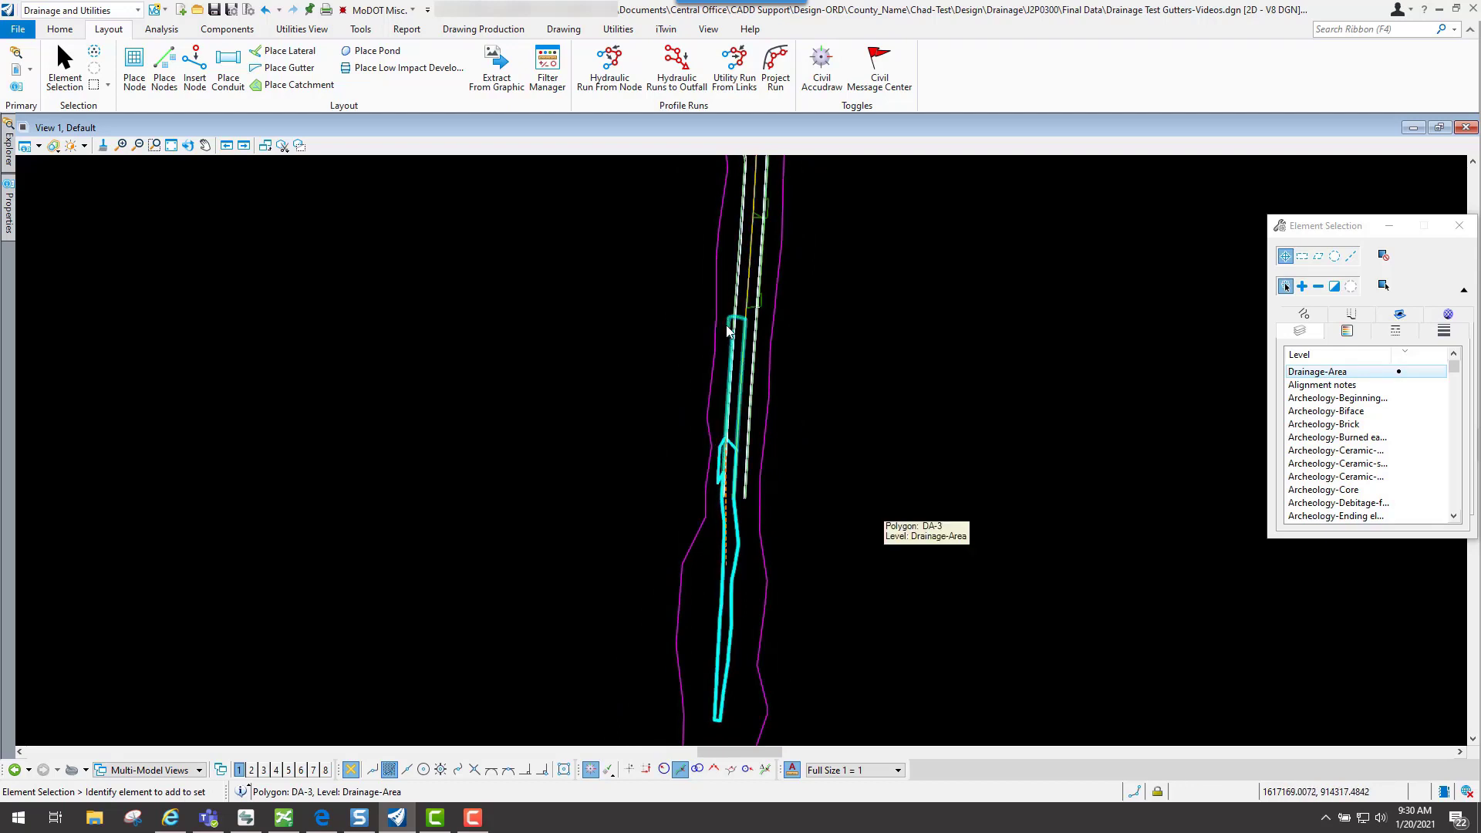
{"action": "left_click", "coordinate": [728, 331]}
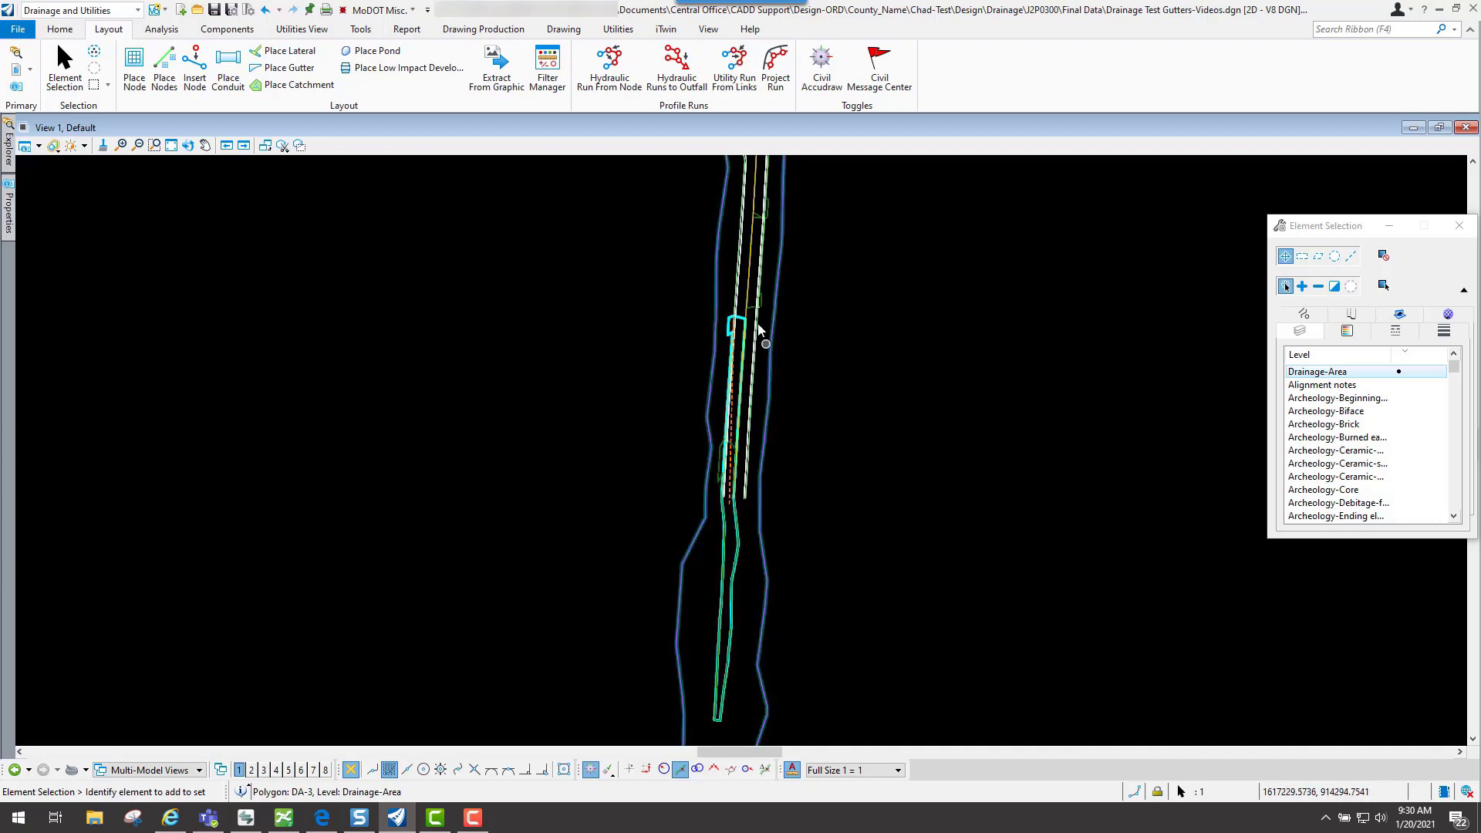
{"action": "scroll", "coordinate": [740, 320], "scroll_direction": "up", "scroll_amount": 3}
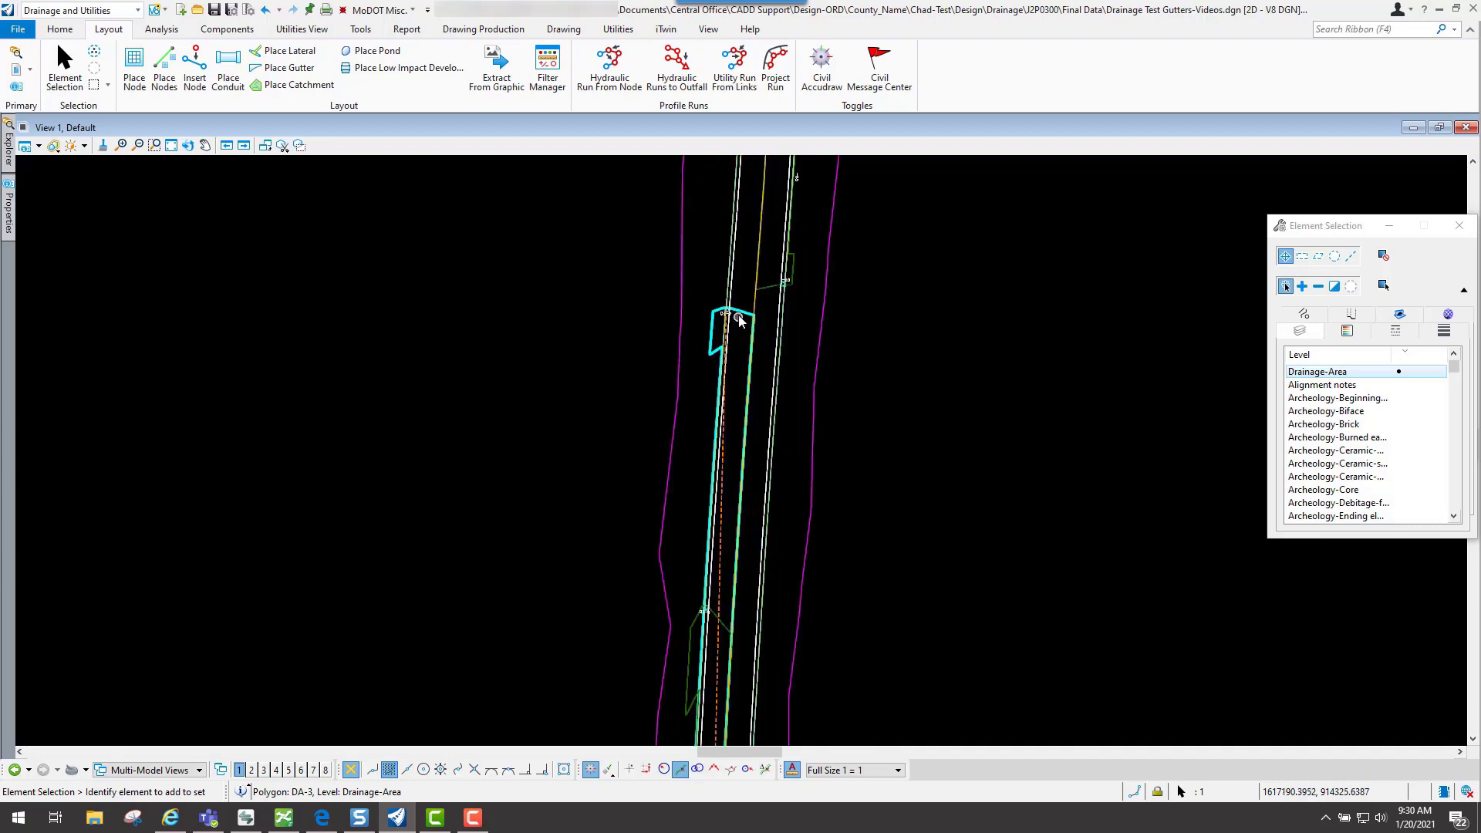
{"action": "scroll", "coordinate": [739, 317], "scroll_direction": "up", "scroll_amount": 5}
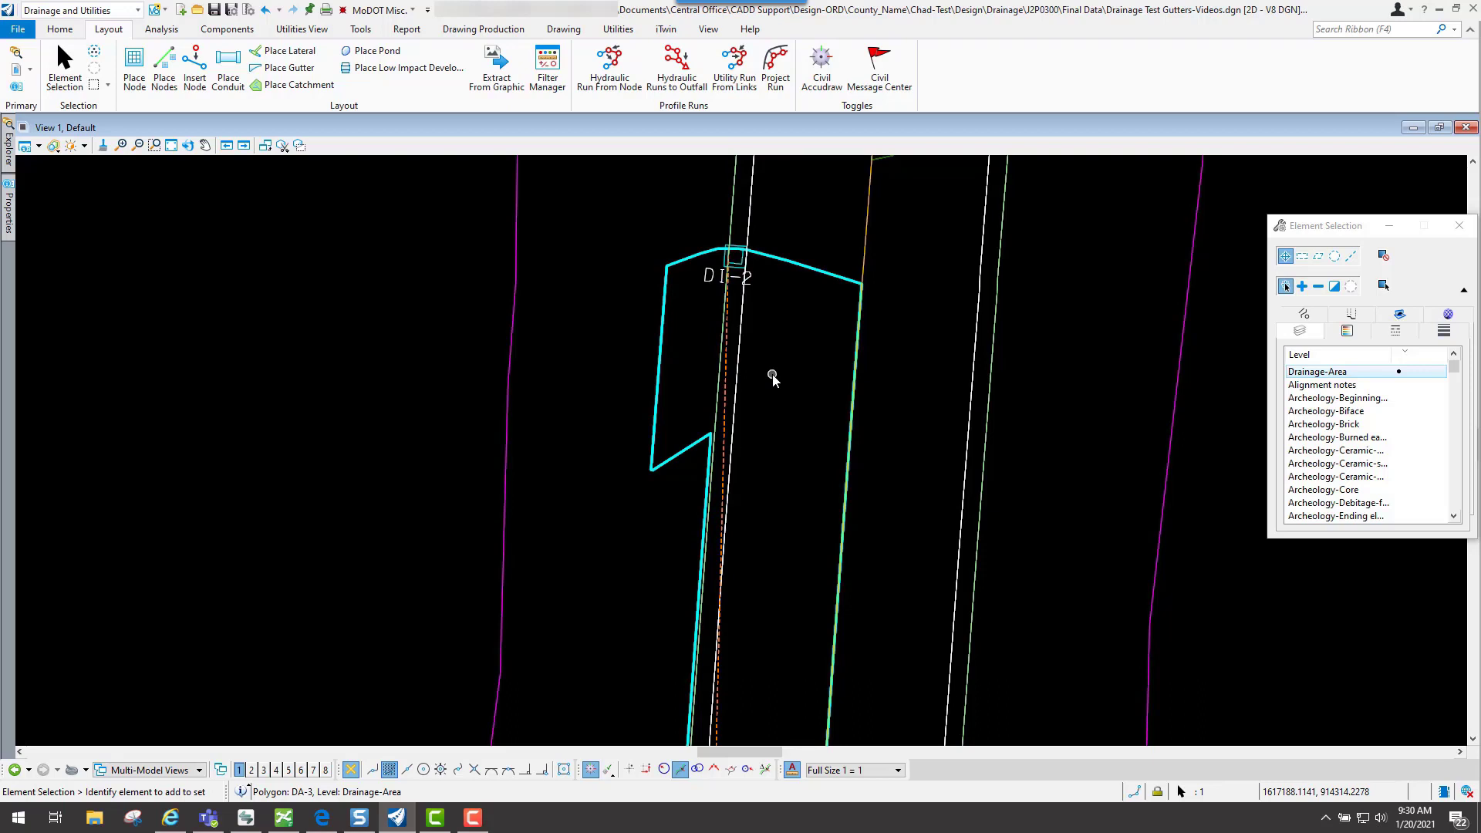
{"action": "scroll", "coordinate": [772, 377], "scroll_direction": "down", "scroll_amount": 5}
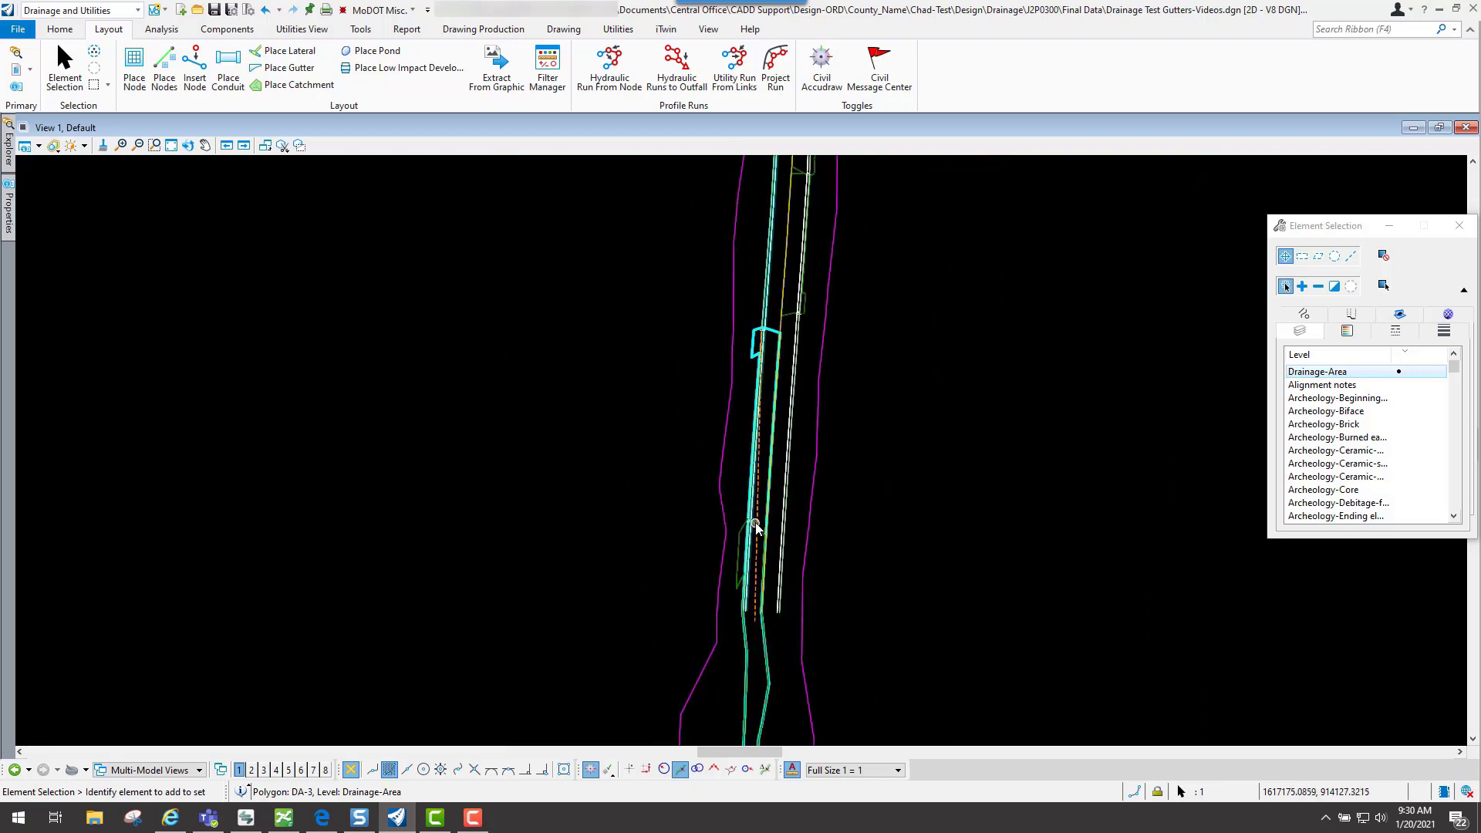
Step: Update the catchment for inlet DI-2 to account for the inlet at station 11+00
{"action": "scroll", "coordinate": [760, 352], "scroll_direction": "up", "scroll_amount": 6}
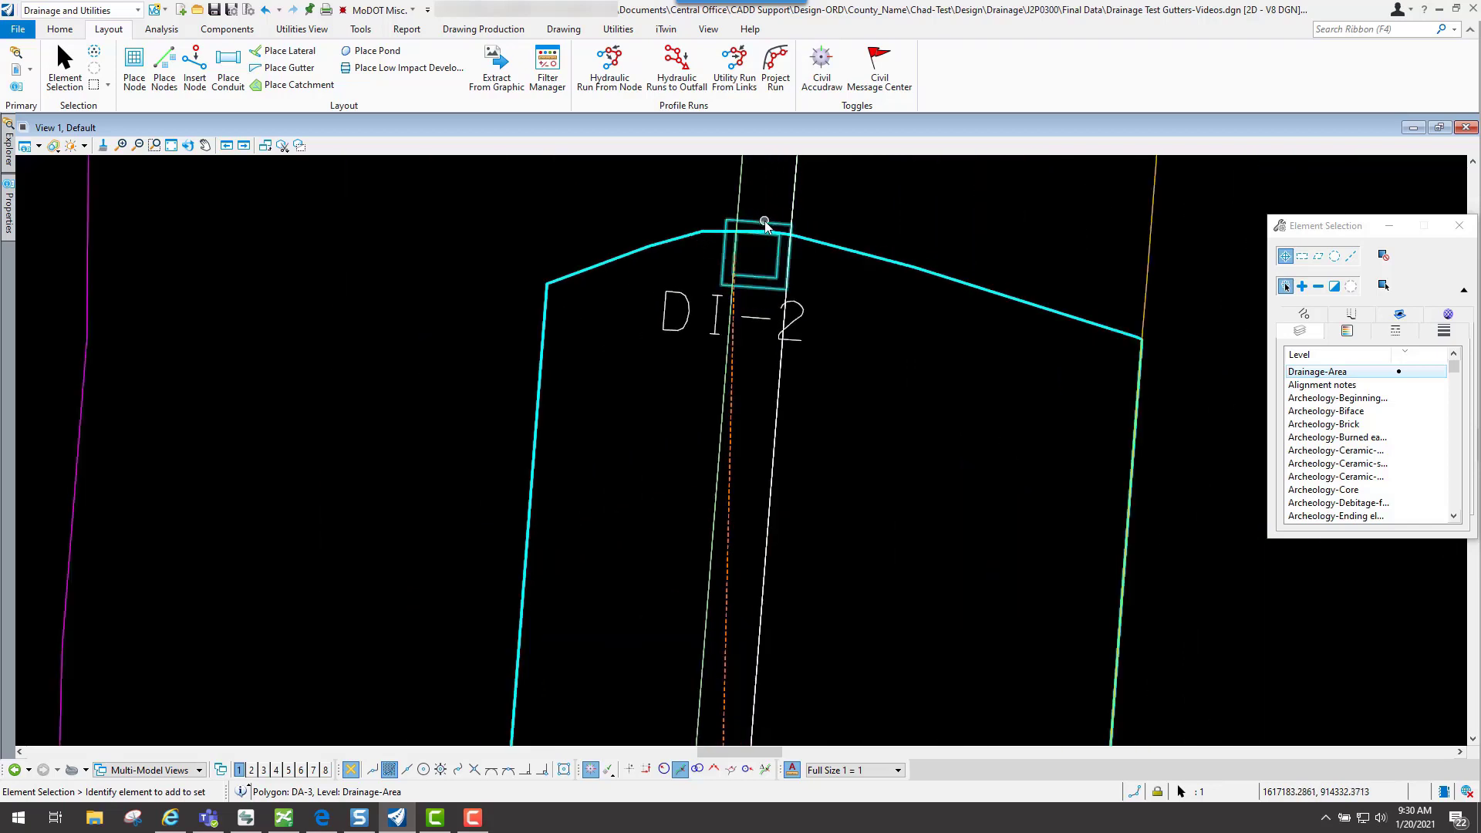
{"action": "left_click", "coordinate": [765, 222]}
{"action": "mouse_move", "coordinate": [772, 227]}
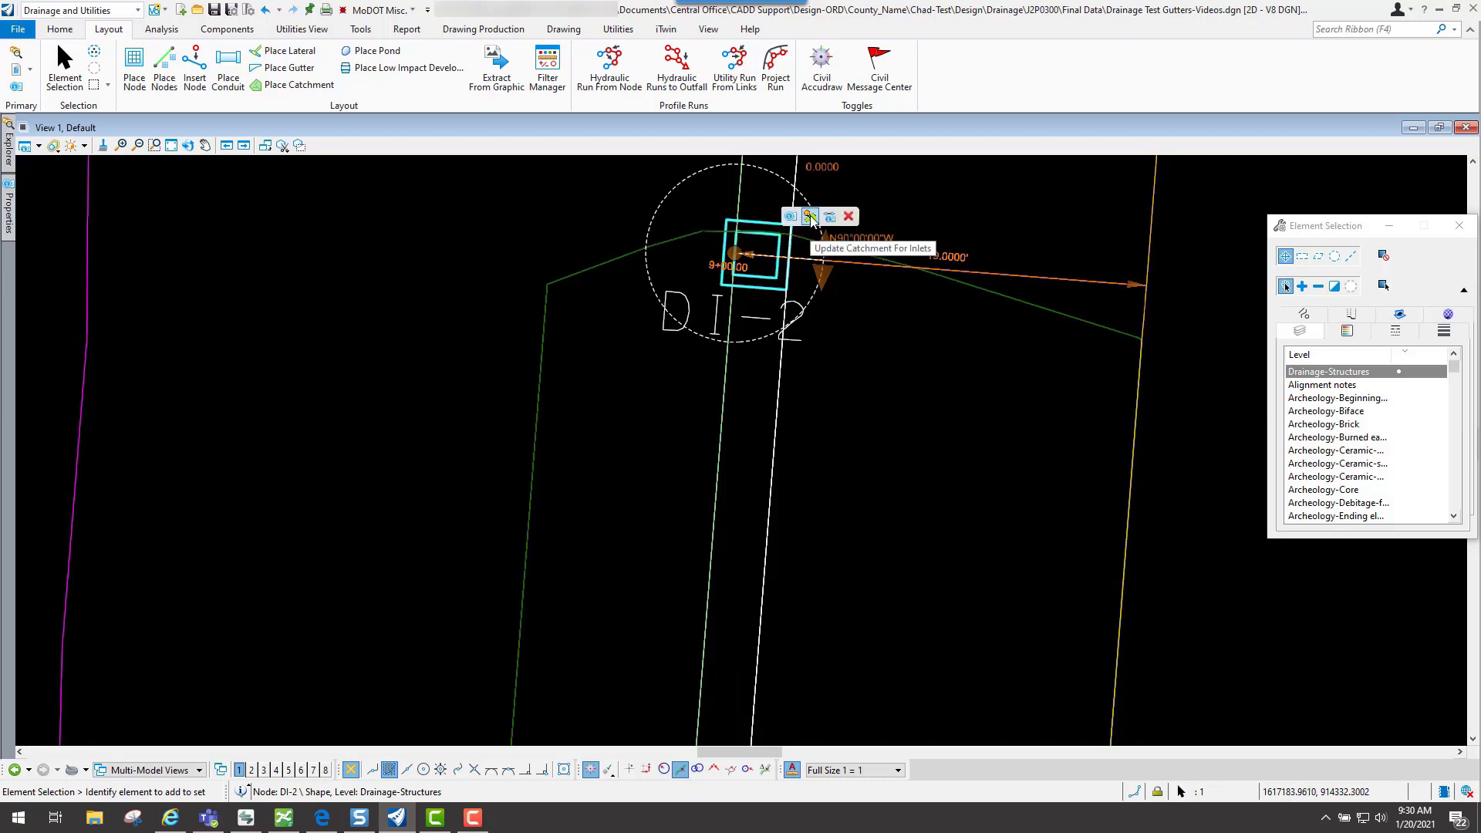
{"action": "left_click", "coordinate": [810, 216]}
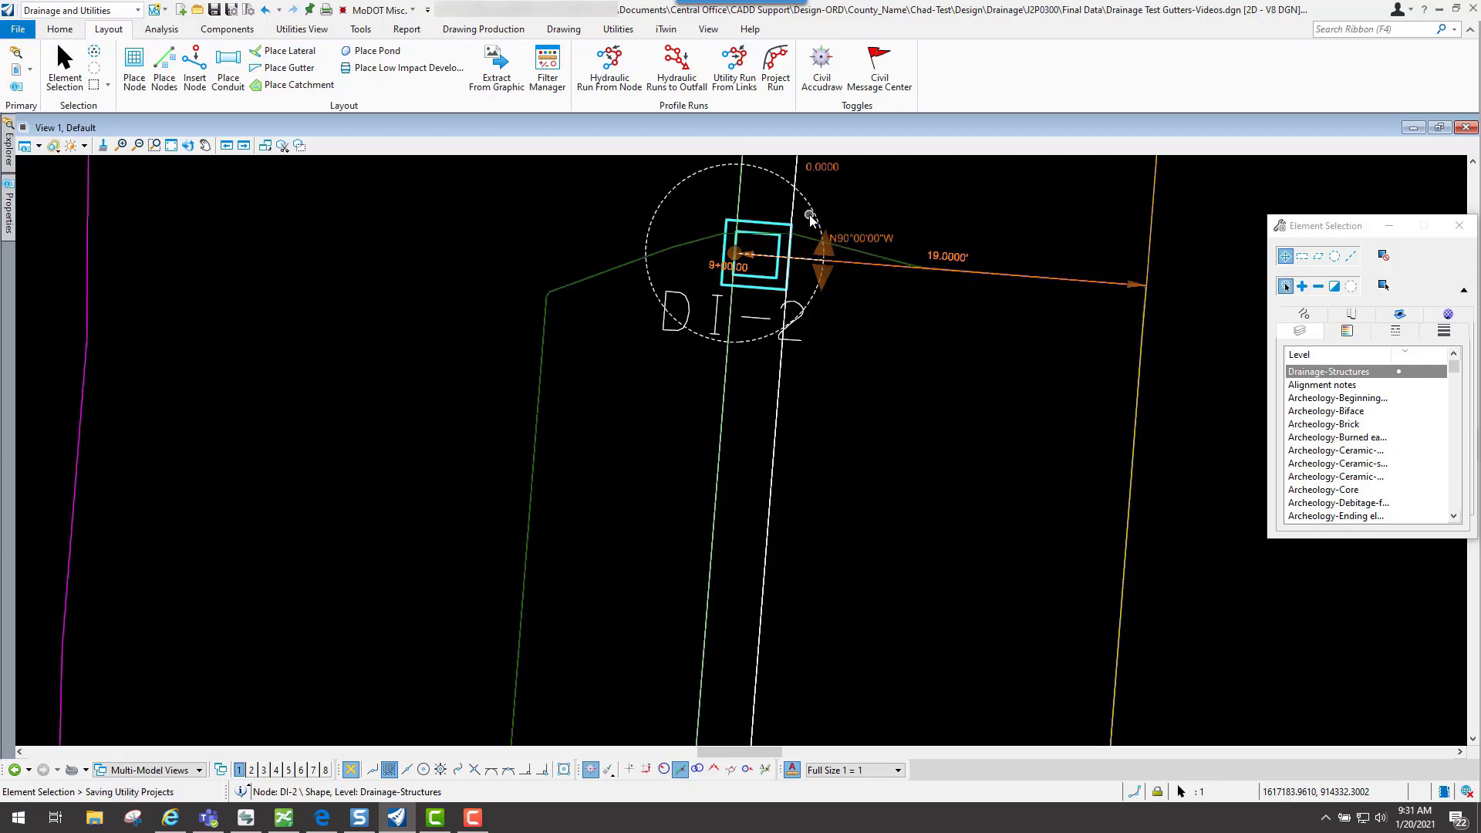
Step: Compare the extents of catchments DA-3 and DA-4 along the road between inlets DI-2 and DI-3
{"action": "scroll", "coordinate": [803, 341], "scroll_direction": "down", "scroll_amount": 6}
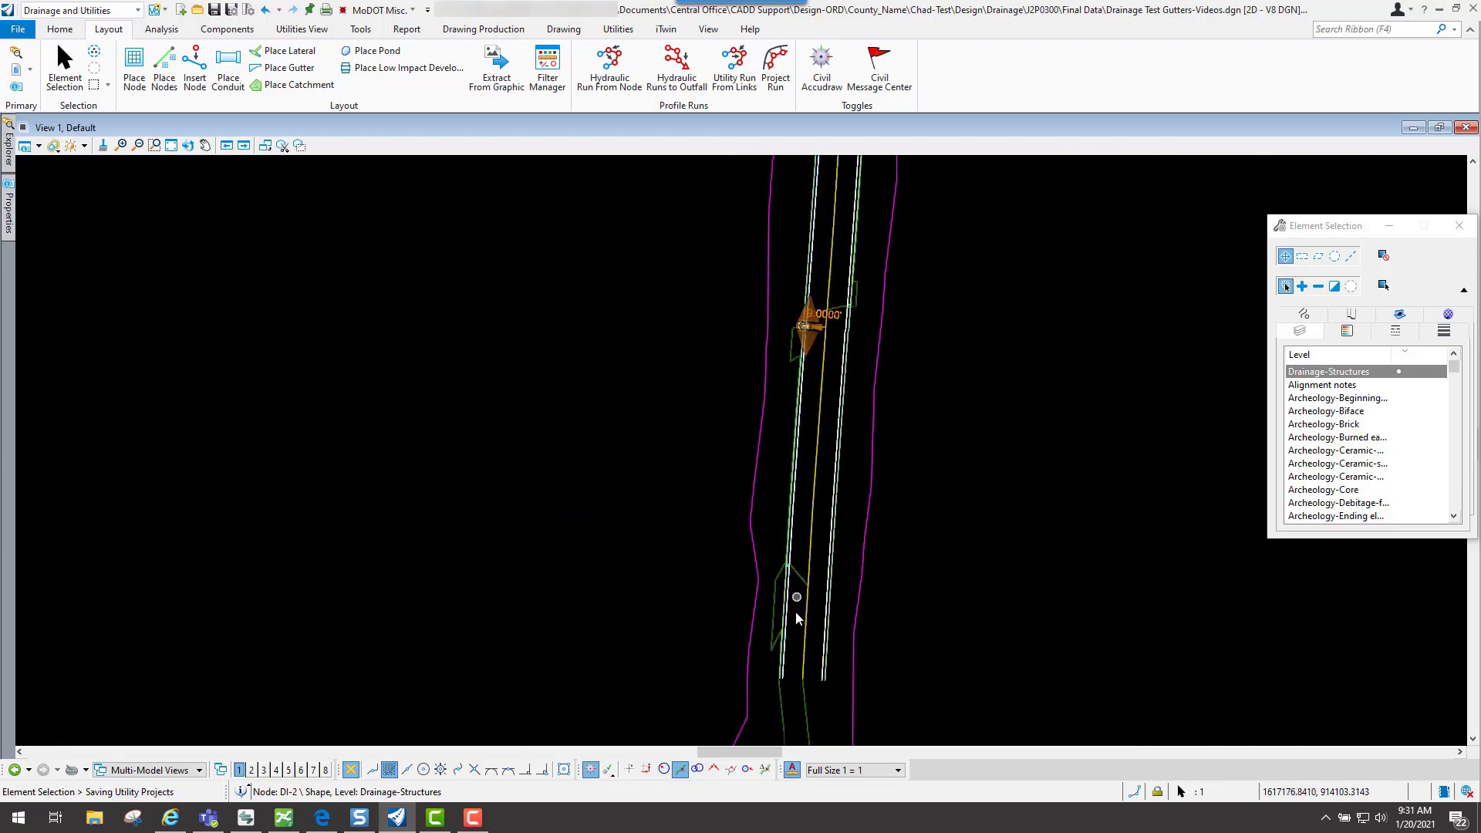
{"action": "scroll", "coordinate": [808, 595], "scroll_direction": "down", "scroll_amount": 3}
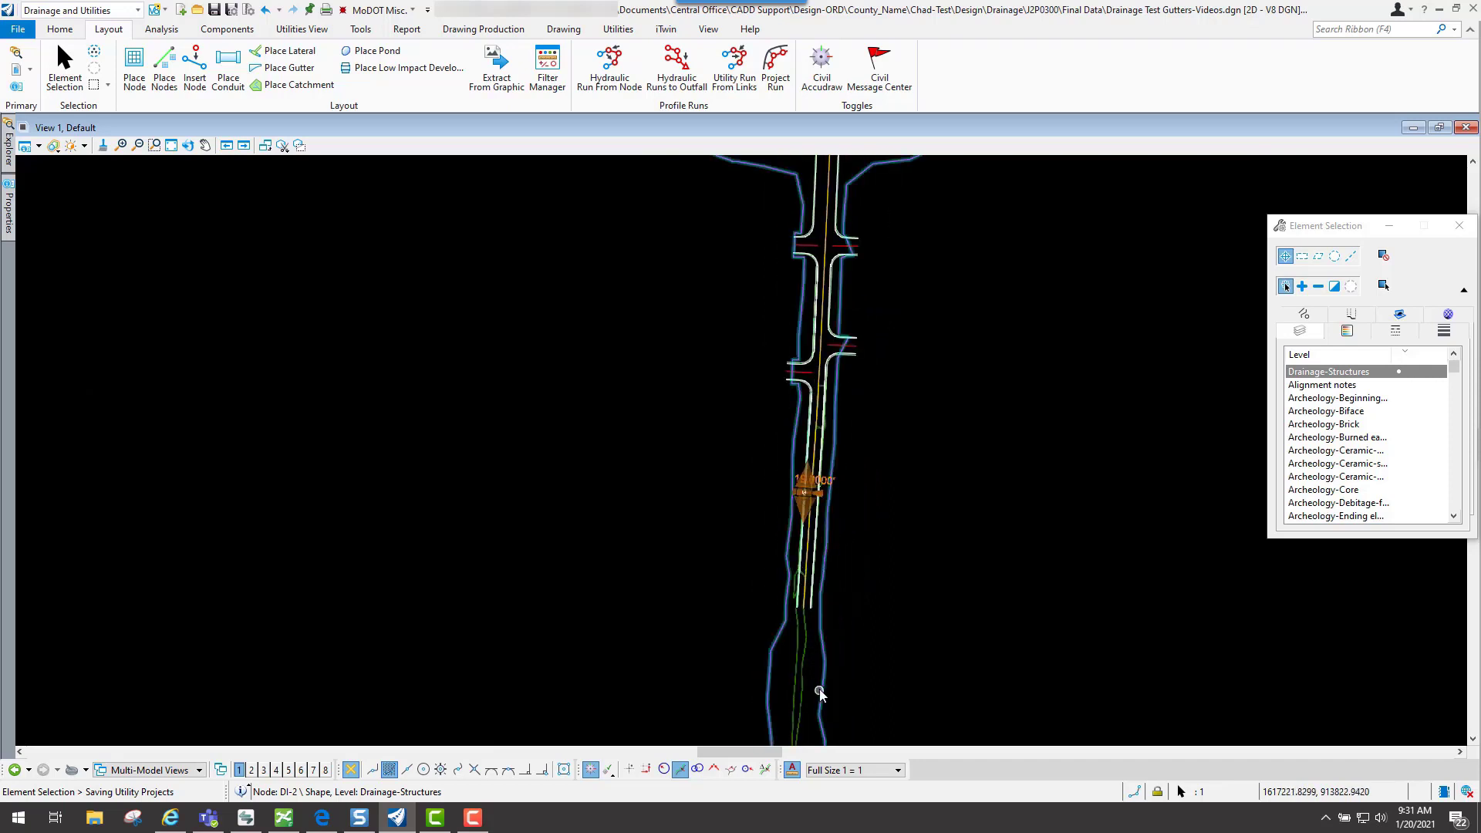
{"action": "scroll", "coordinate": [813, 675], "scroll_direction": "up", "scroll_amount": 2}
{"action": "scroll", "coordinate": [794, 314], "scroll_direction": "up", "scroll_amount": 2}
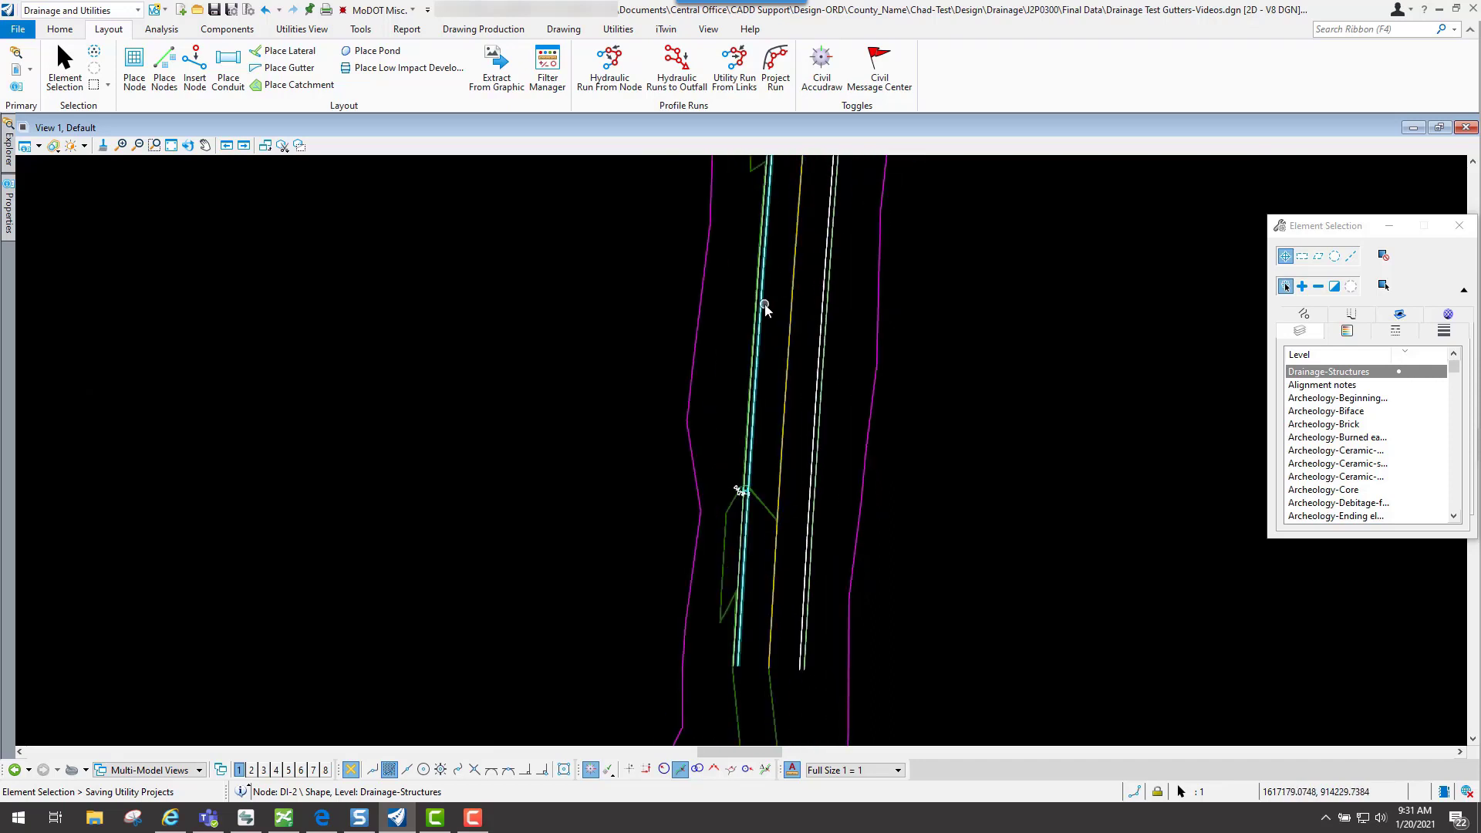
{"action": "scroll", "coordinate": [768, 307], "scroll_direction": "down", "scroll_amount": 1}
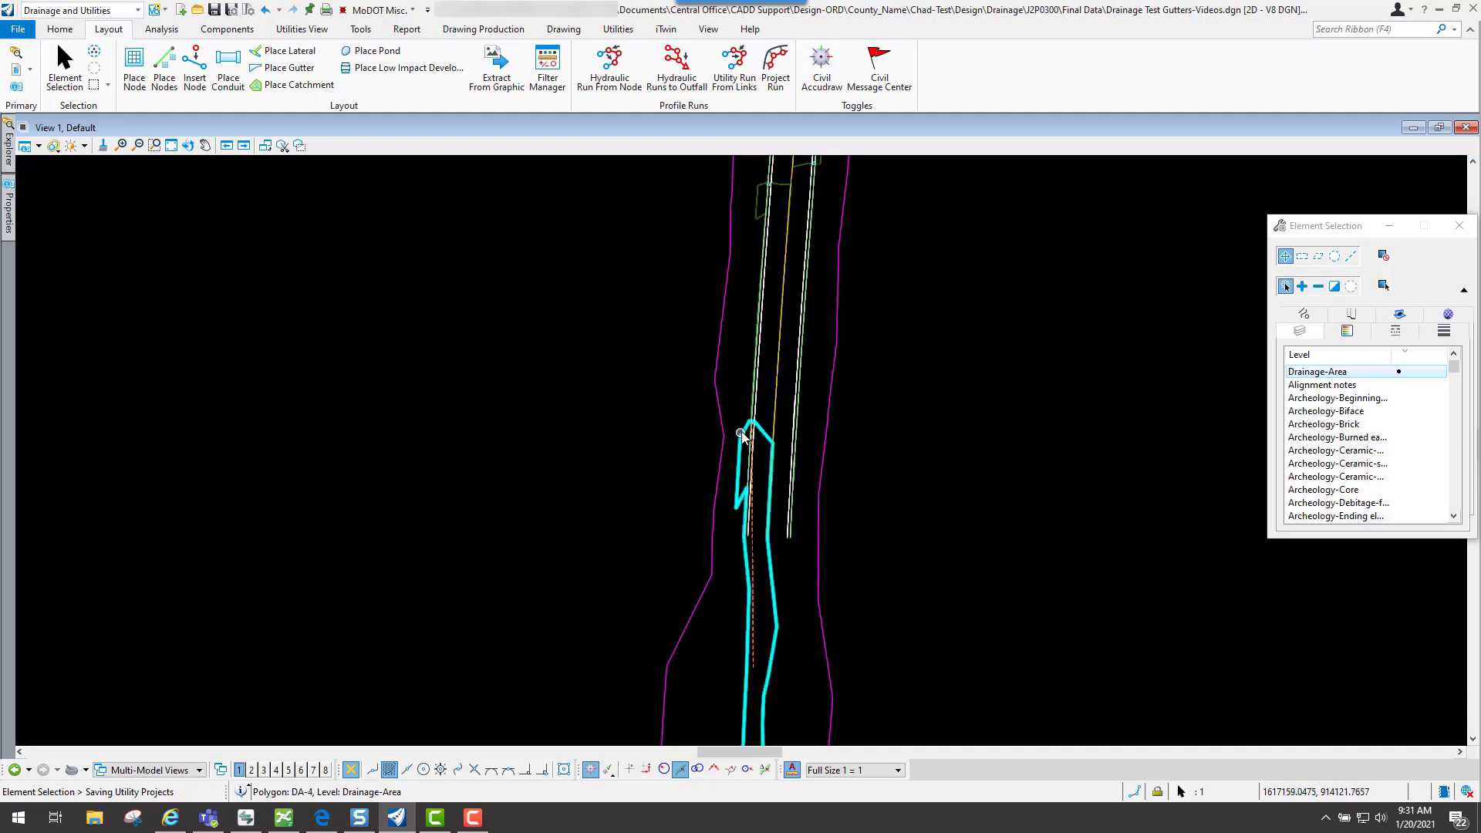
{"action": "scroll", "coordinate": [764, 426], "scroll_direction": "up", "scroll_amount": 4}
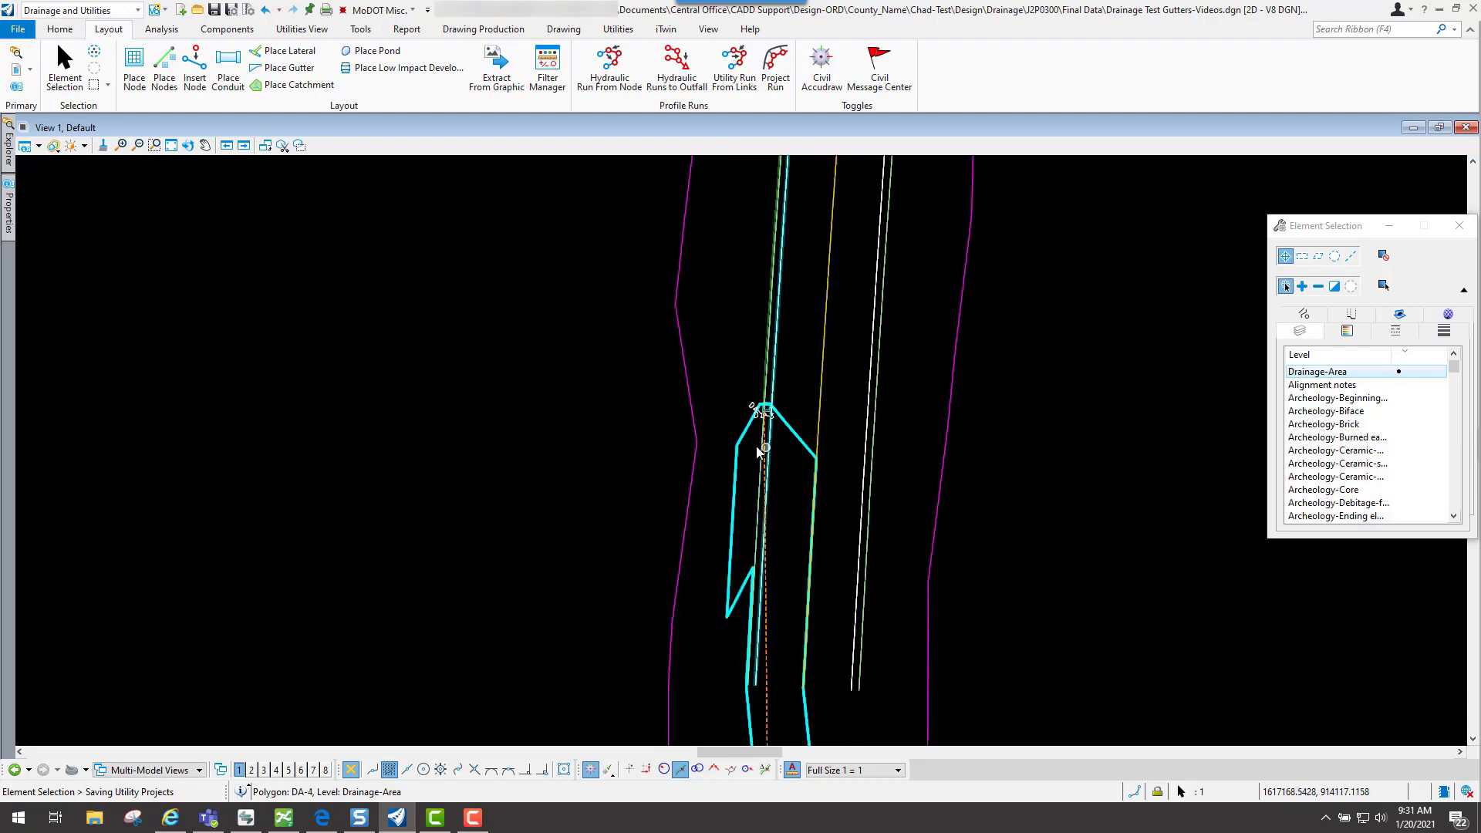
{"action": "scroll", "coordinate": [699, 438], "scroll_direction": "down", "scroll_amount": 3}
{"action": "scroll", "coordinate": [699, 438], "scroll_direction": "up", "scroll_amount": 6}
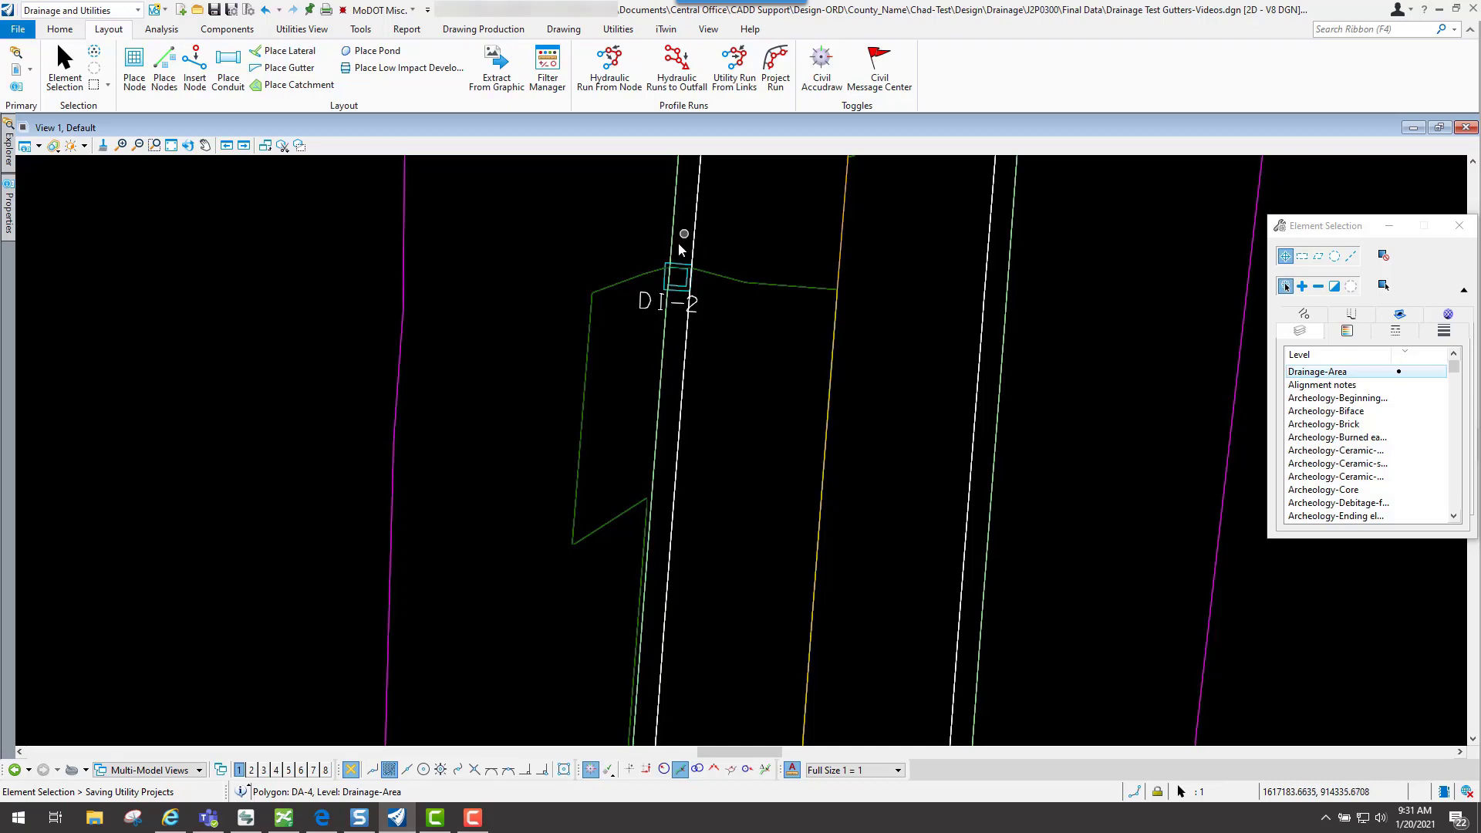
{"action": "scroll", "coordinate": [674, 245], "scroll_direction": "down", "scroll_amount": 5}
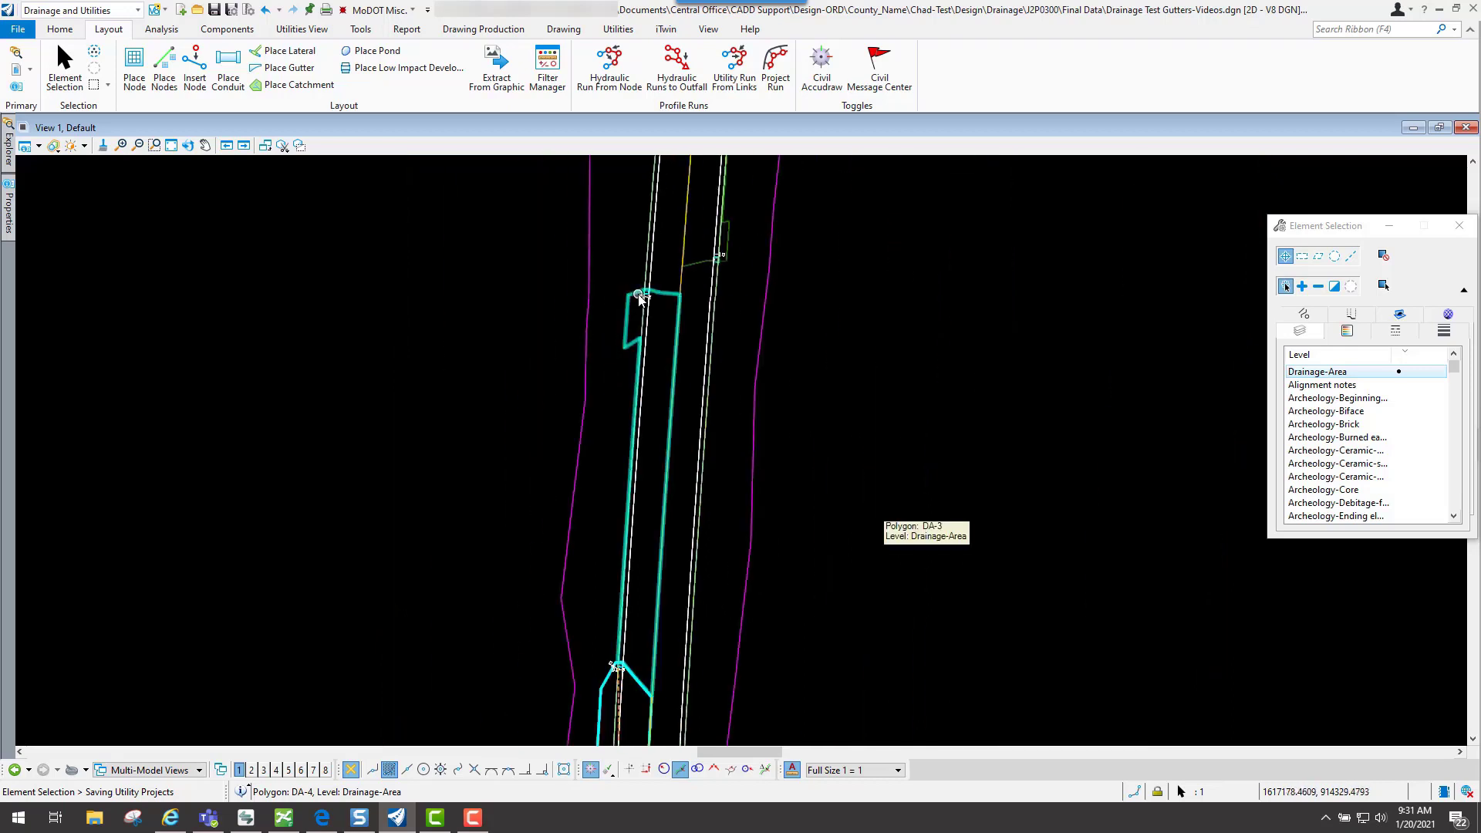